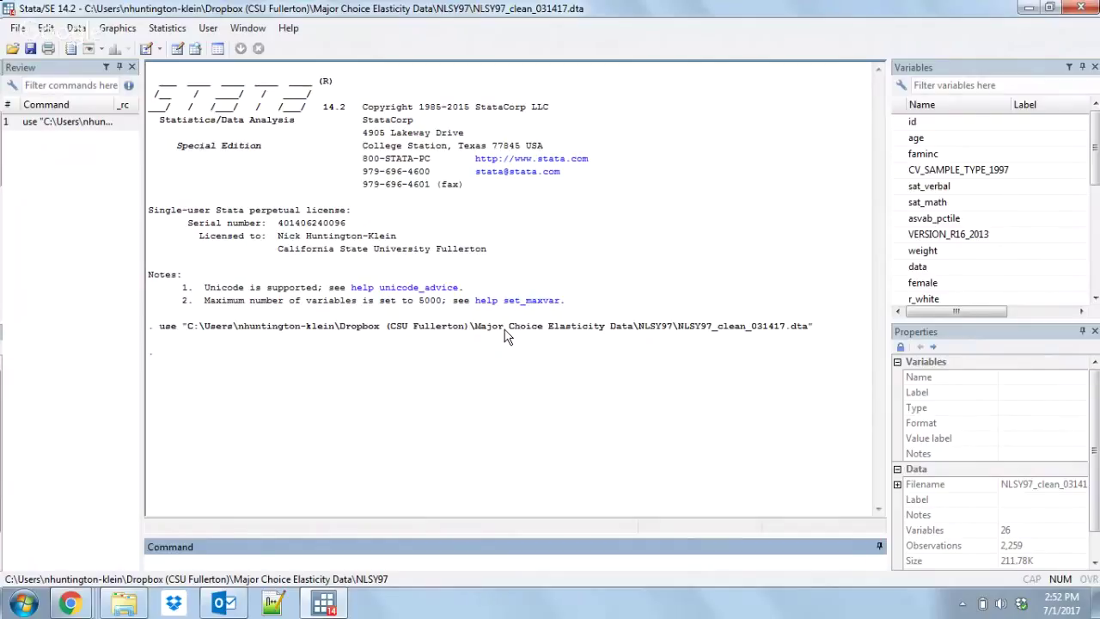
Regress sat_verbal on female, the r_* race dummies and mothed (794 observations)
{"action": "type", "text": "reg sat_verbal female "}
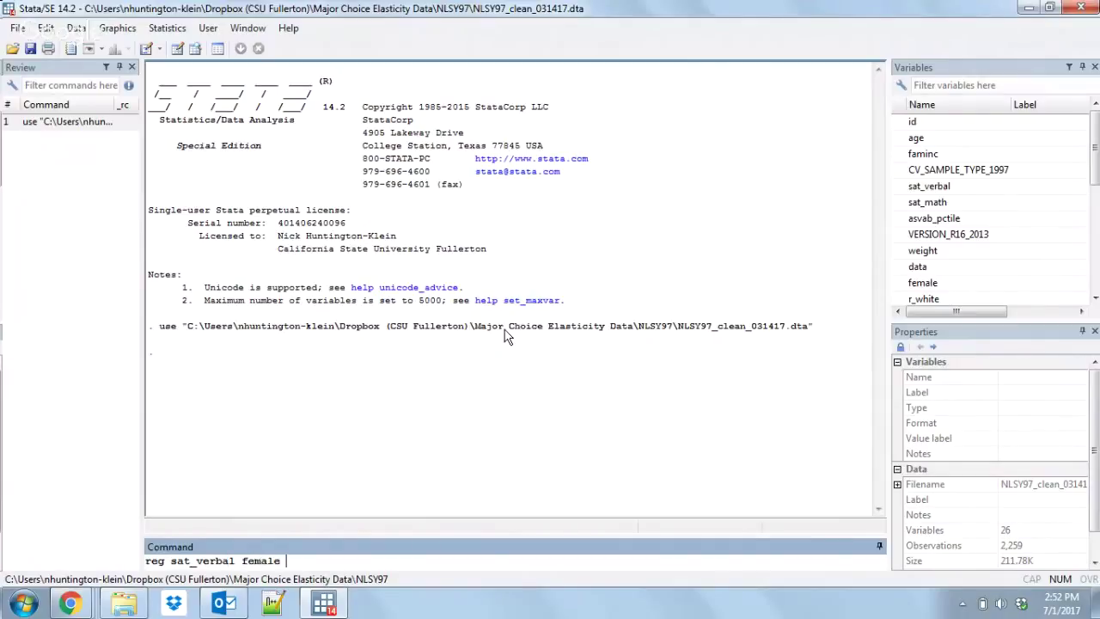
{"action": "type", "text": "r_*"}
{"action": "left_click_drag", "start_coordinate": [1095, 146], "coordinate": [1095, 217]}
{"action": "left_click", "coordinate": [573, 560]}
{"action": "type", "text": "mothed"}
{"action": "key", "text": "Return"}
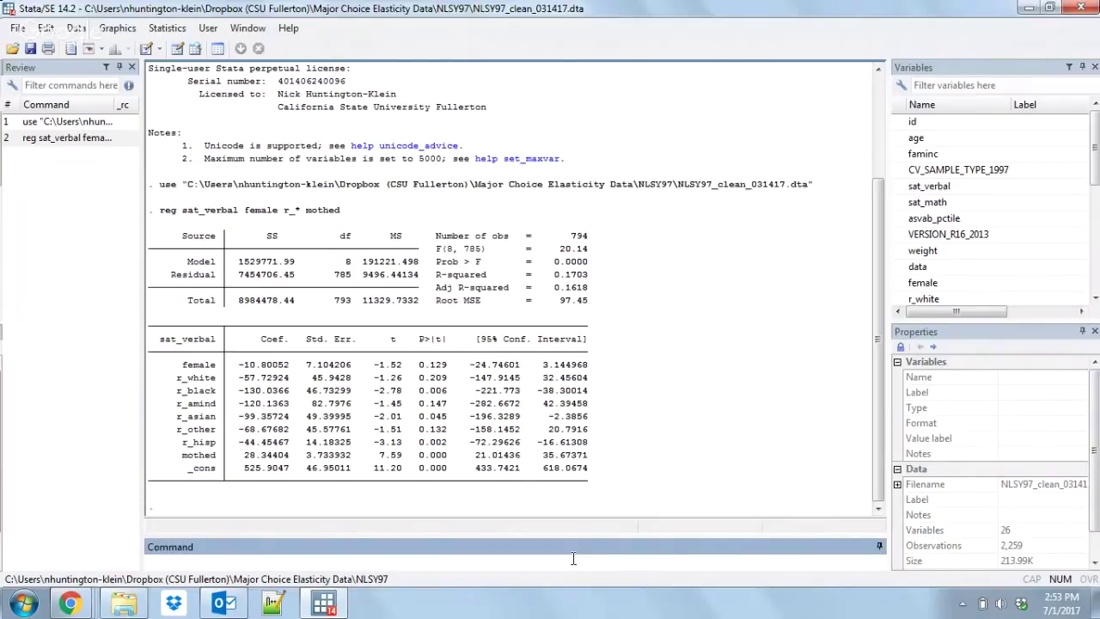
Start an outreg2 command writing to regression_results with the replace option, fixing typos
{"action": "type", "text": "outreg2 using"}
{"action": "type", "text": "regressi"}
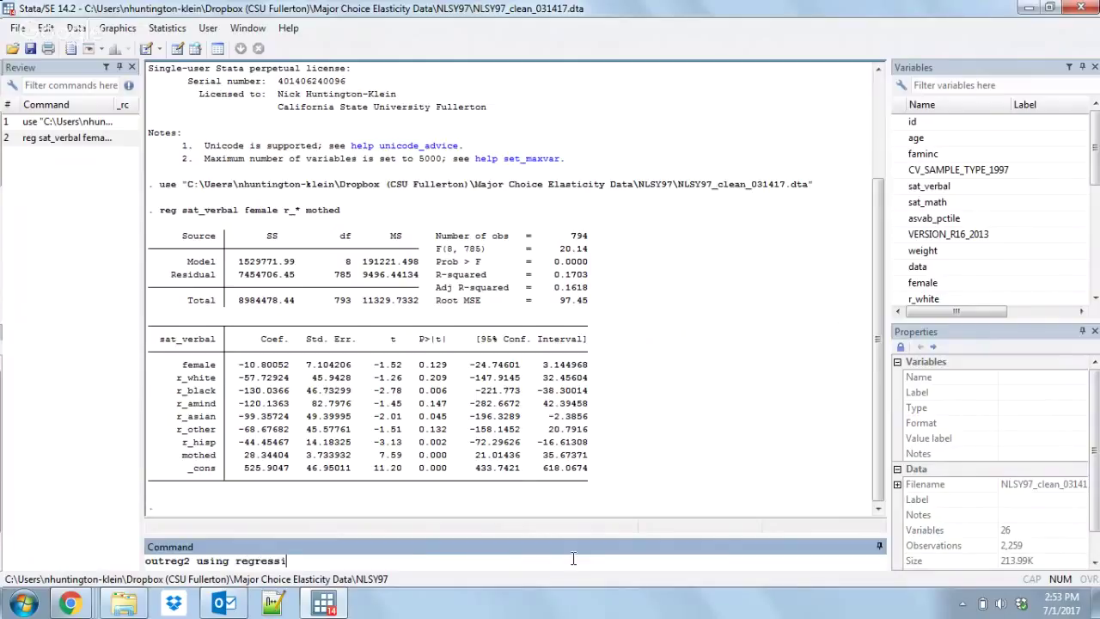
{"action": "type", "text": "on_results,"}
{"action": "type", "text": "replace"}
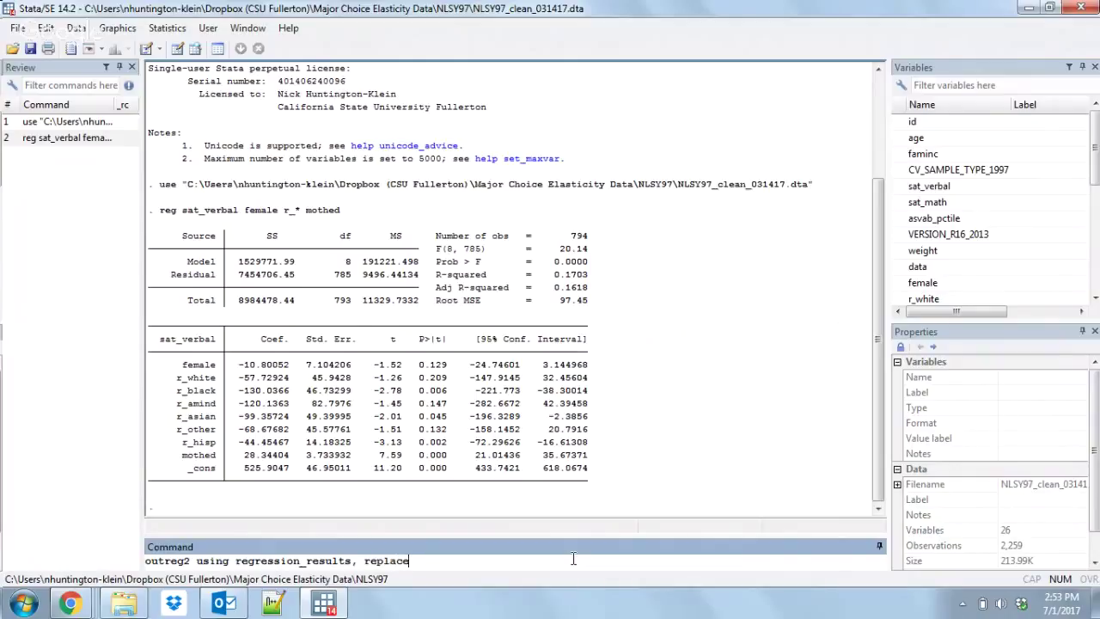
{"action": "key", "text": "BackSpace"}
{"action": "key", "text": "BackSpace"}
{"action": "key", "text": "BackSpace"}
{"action": "key", "text": "BackSpace"}
{"action": "key", "text": "BackSpace"}
{"action": "key", "text": "BackSpace"}
{"action": "key", "text": "BackSpace"}
{"action": "type", "text": "append"}
{"action": "key", "text": "BackSpace"}
{"action": "key", "text": "BackSpace"}
{"action": "key", "text": "BackSpace"}
{"action": "key", "text": "BackSpace"}
{"action": "key", "text": "BackSpace"}
{"action": "key", "text": "BackSpace"}
{"action": "type", "text": "replaec"}
{"action": "key", "text": "BackSpace"}
{"action": "key", "text": "BackSpace"}
{"action": "type", "text": "ce"}
{"action": "type", "text": " label"}
{"action": "key", "text": "BackSpace"}
{"action": "key", "text": "BackSpace"}
{"action": "key", "text": "BackSpace"}
{"action": "key", "text": "BackSpace"}
{"action": "key", "text": "BackSpace"}
Add the excel and dec(3) options and run the export
{"action": "type", "text": "excel"}
{"action": "type", "text": "dec("}
{"action": "left_click_drag", "start_coordinate": [235, 363], "coordinate": [289, 367]}
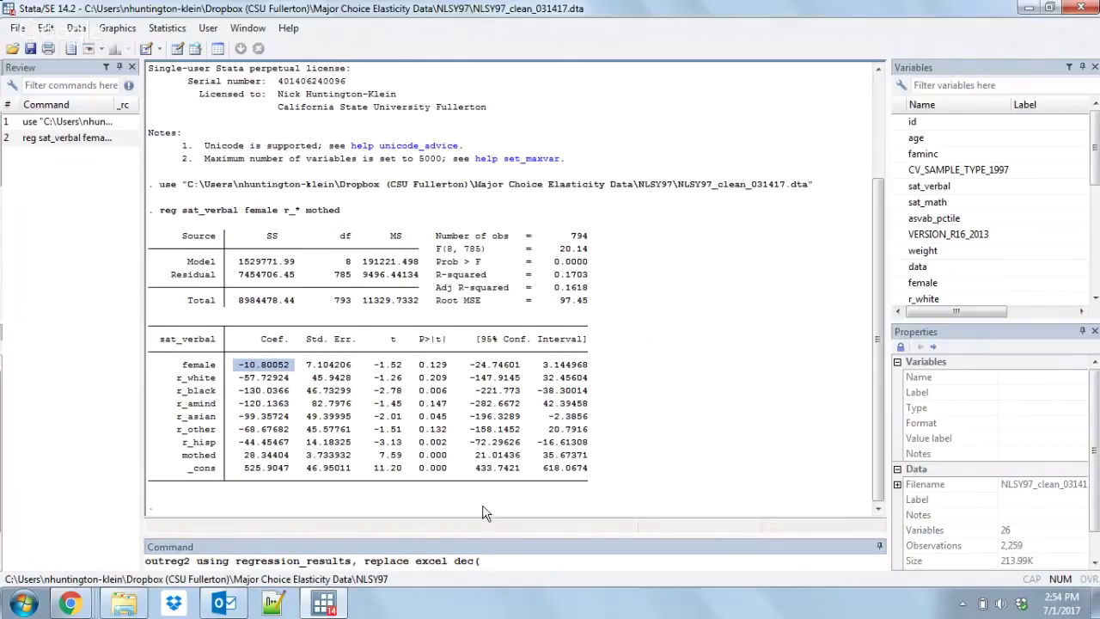
{"action": "left_click", "coordinate": [498, 474]}
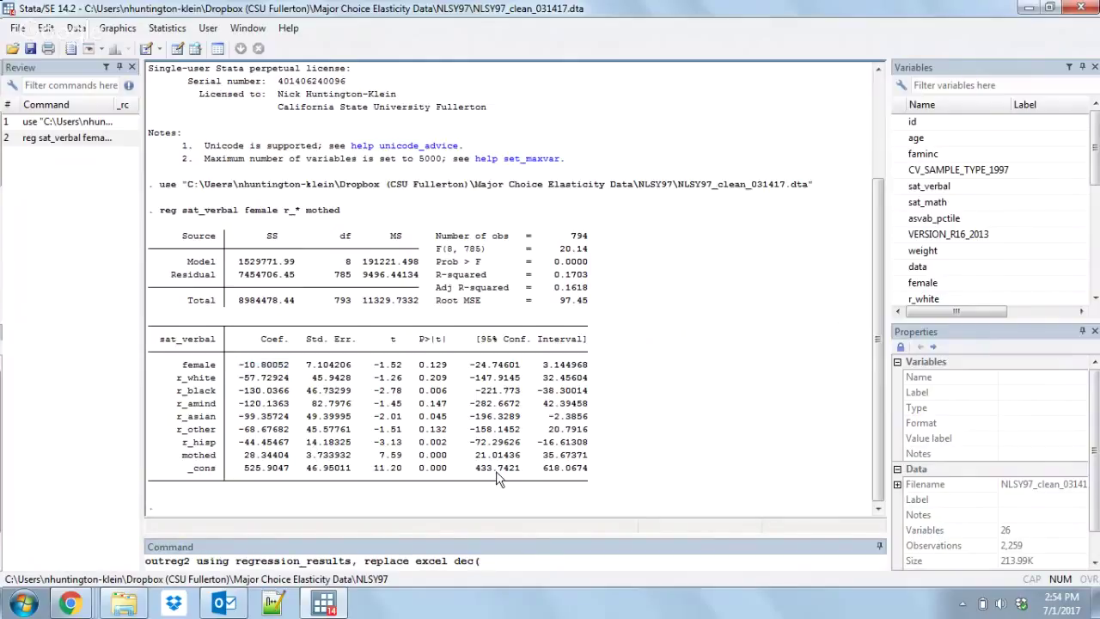
{"action": "left_click", "coordinate": [529, 560]}
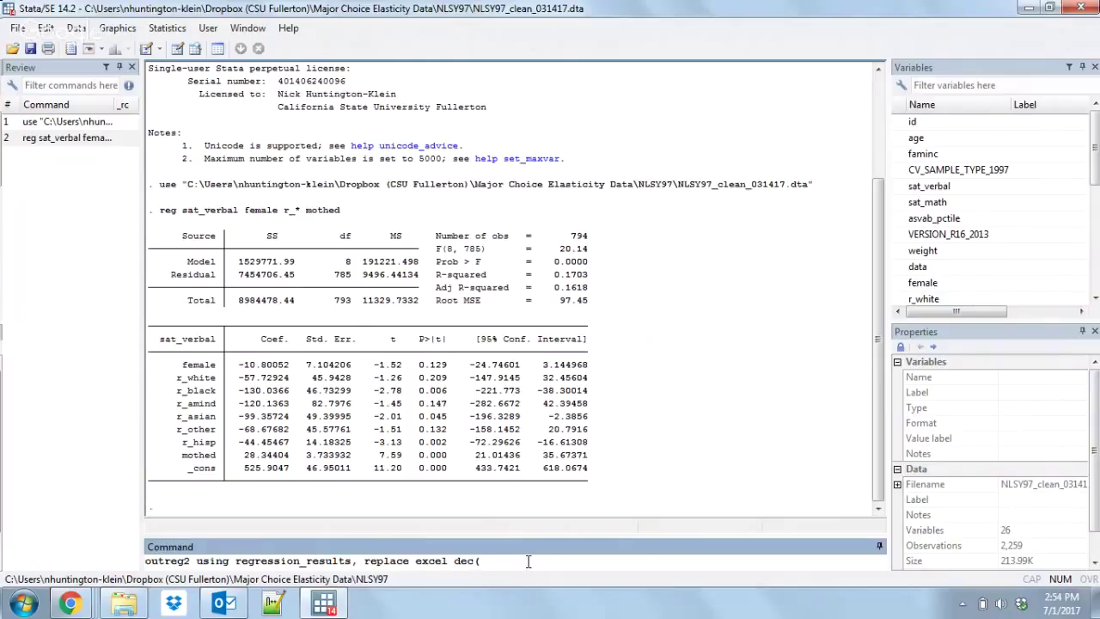
{"action": "type", "text": "3)"}
{"action": "key", "text": "Return"}
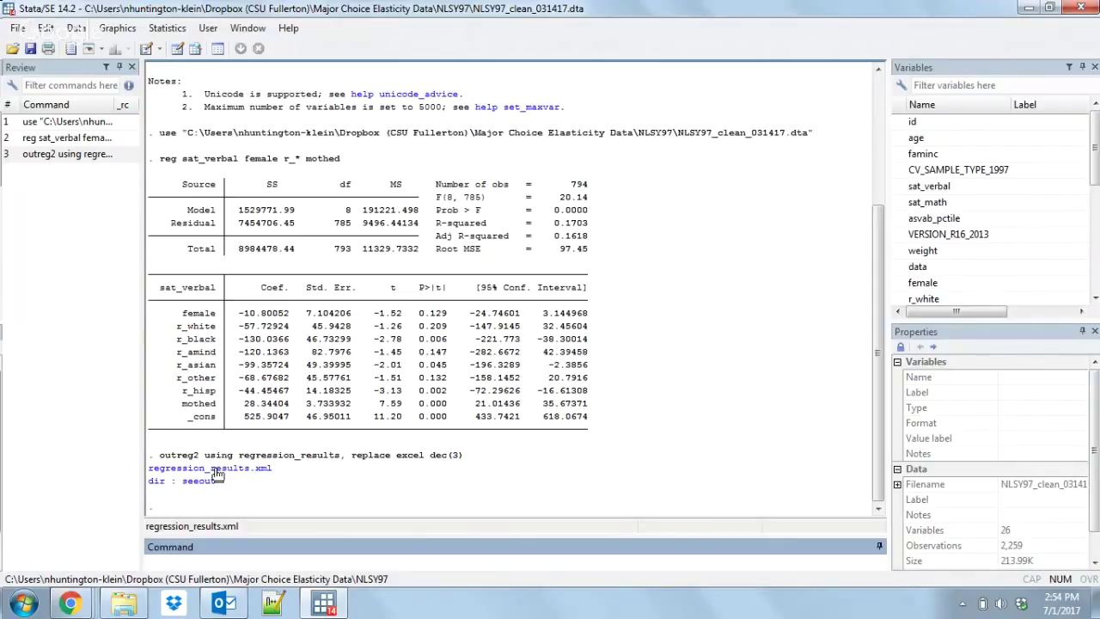
{"action": "left_click", "coordinate": [216, 470]}
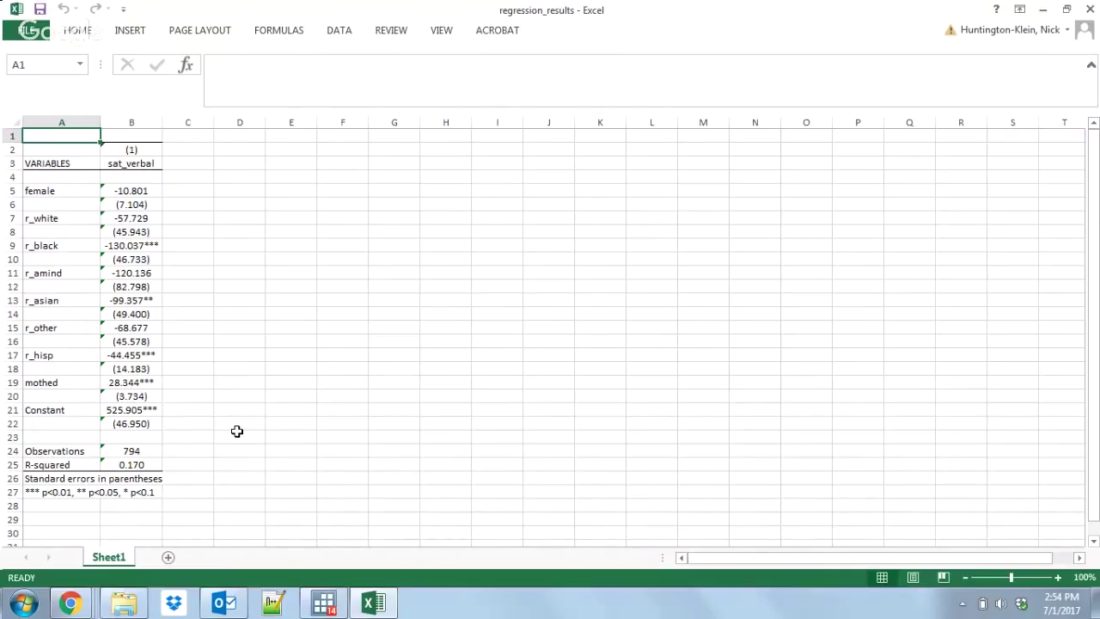
{"action": "left_click", "coordinate": [64, 187]}
{"action": "key", "text": "Down"}
{"action": "key", "text": "Down"}
{"action": "key", "text": "Down"}
{"action": "key", "text": "Down"}
{"action": "key", "text": "Down"}
{"action": "key", "text": "Down"}
{"action": "key", "text": "Down"}
{"action": "key", "text": "Down"}
{"action": "key", "text": "Down"}
{"action": "key", "text": "Down"}
{"action": "key", "text": "Down"}
{"action": "key", "text": "Down"}
{"action": "key", "text": "Down"}
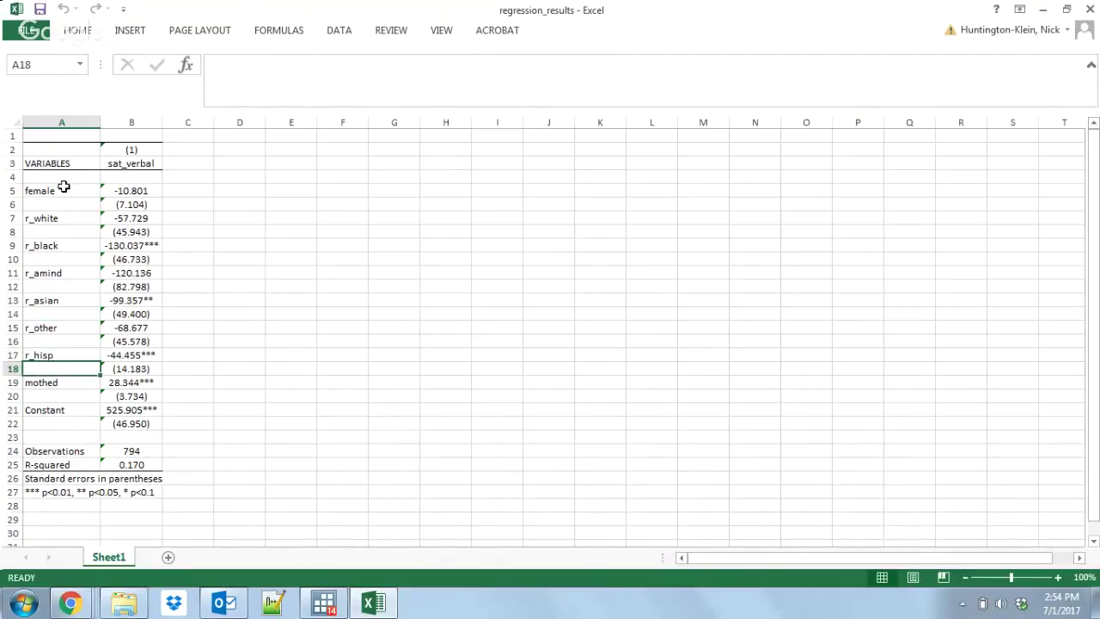
{"action": "key", "text": "Up"}
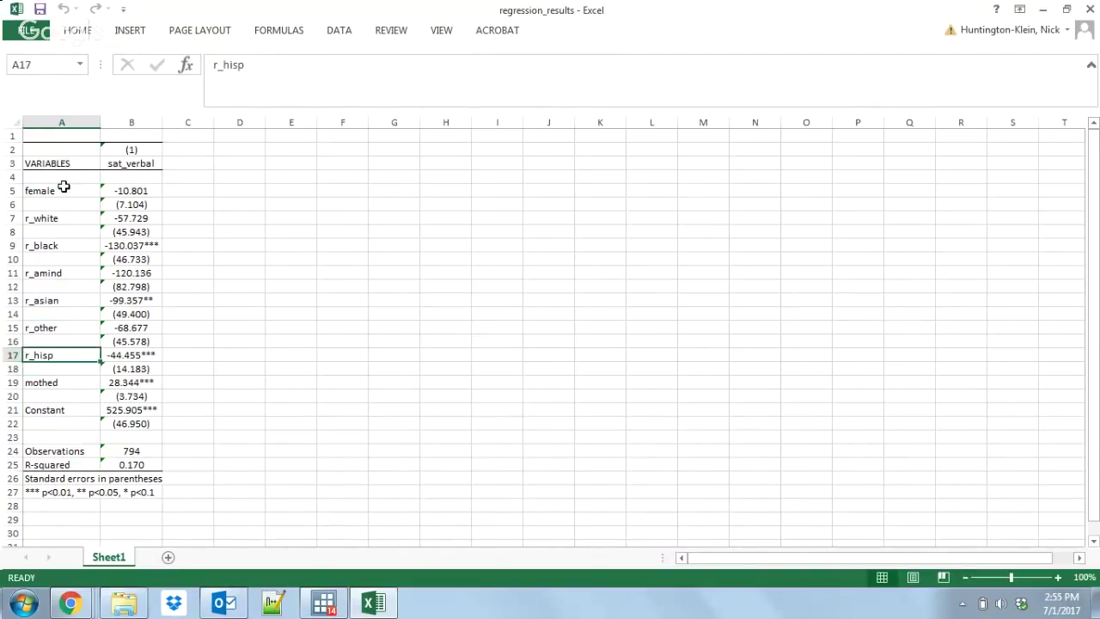
{"action": "key", "text": "Up"}
{"action": "key", "text": "Up"}
{"action": "key", "text": "Up"}
{"action": "key", "text": "Up"}
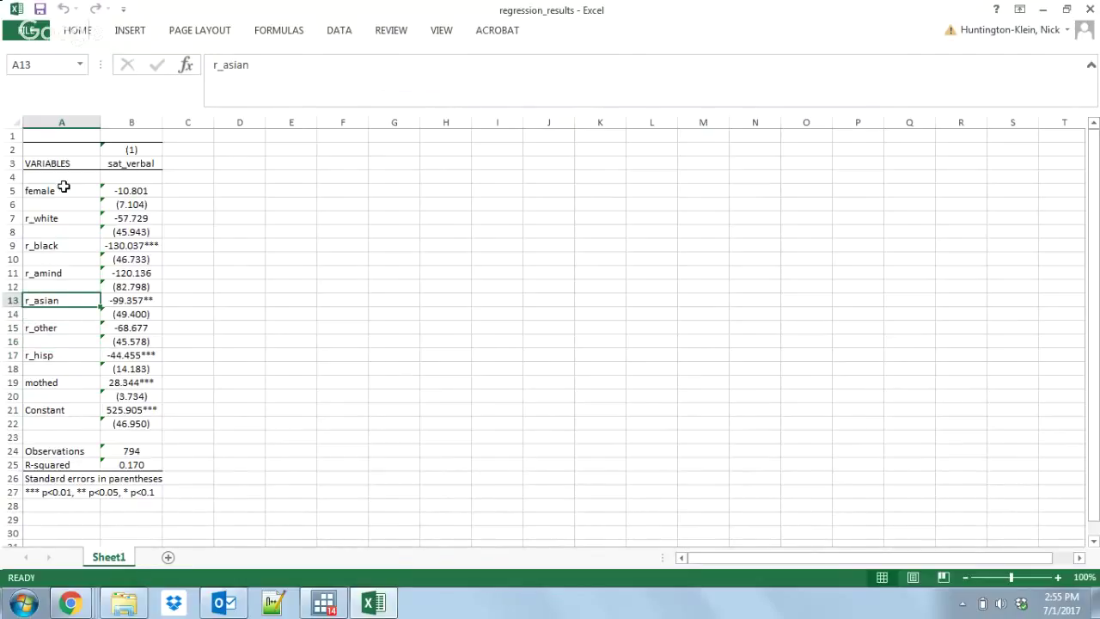
{"action": "key", "text": "Down"}
{"action": "key", "text": "Down"}
{"action": "key", "text": "Down"}
{"action": "key", "text": "Down"}
{"action": "key", "text": "Down"}
{"action": "key", "text": "Down"}
{"action": "key", "text": "Down"}
{"action": "key", "text": "Up"}
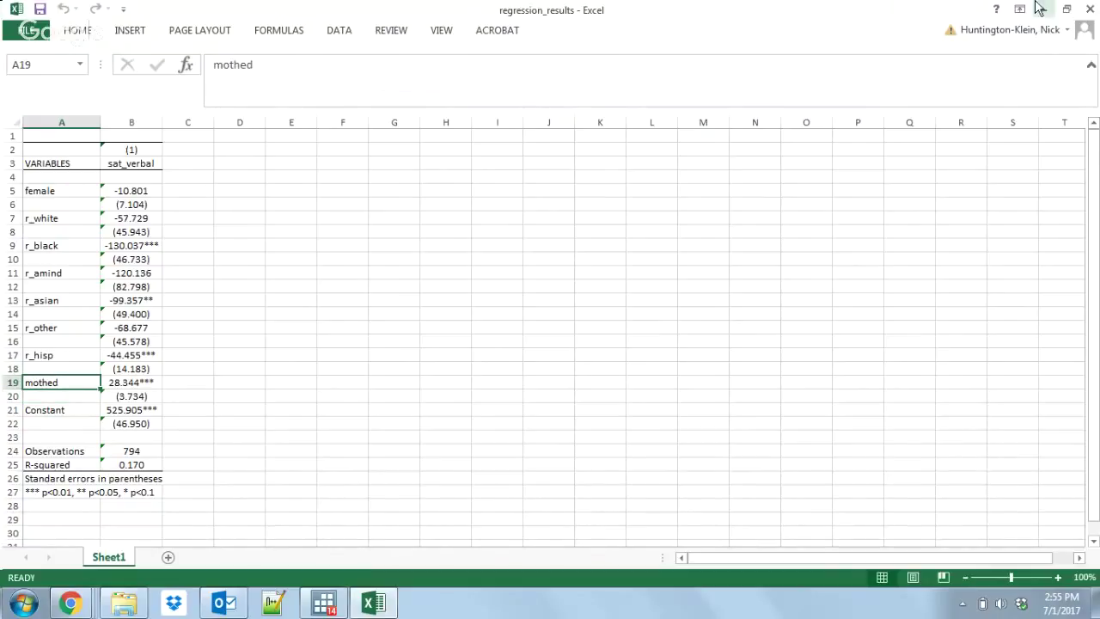
{"action": "left_click", "coordinate": [1090, 8]}
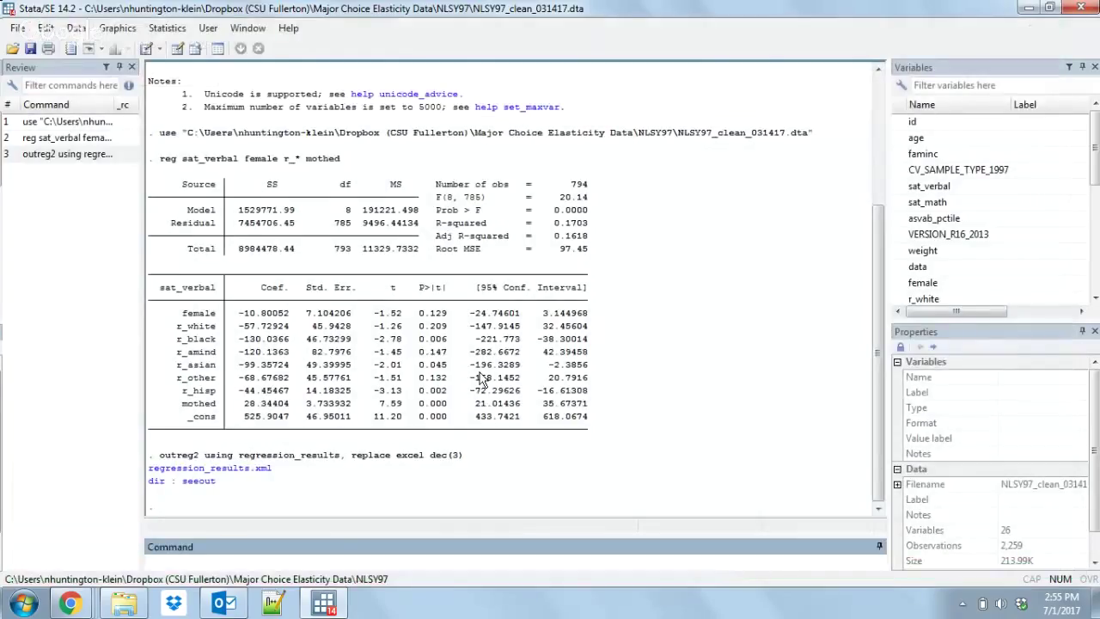
Rerun the regression with sat_math as the outcome instead of sat_verbal
{"action": "key", "text": "Page_Up"}
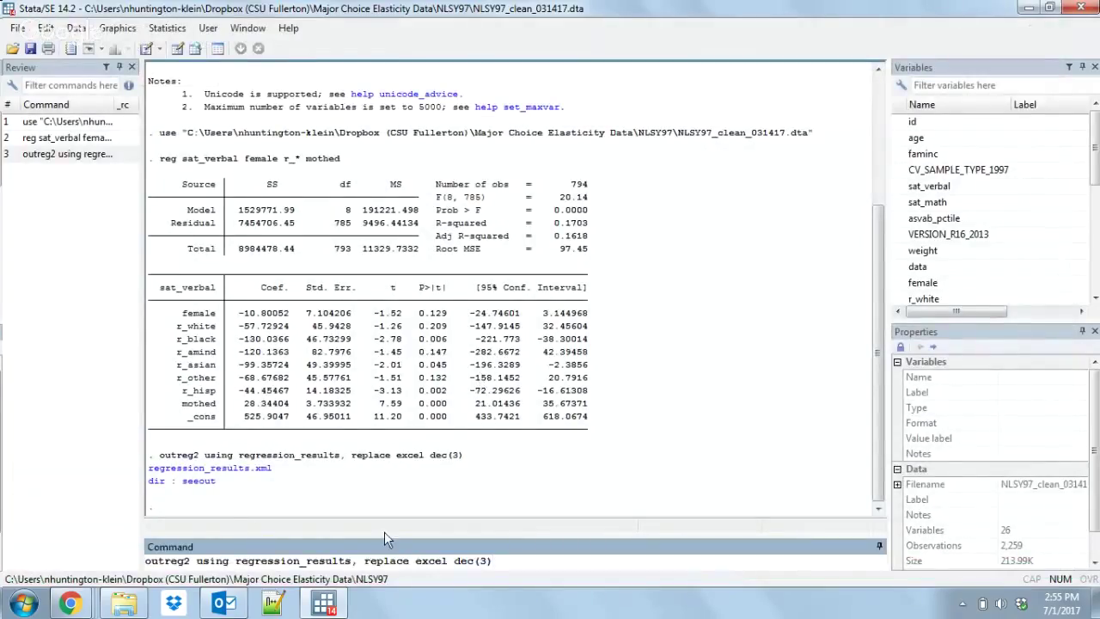
{"action": "key", "text": "Page_Up"}
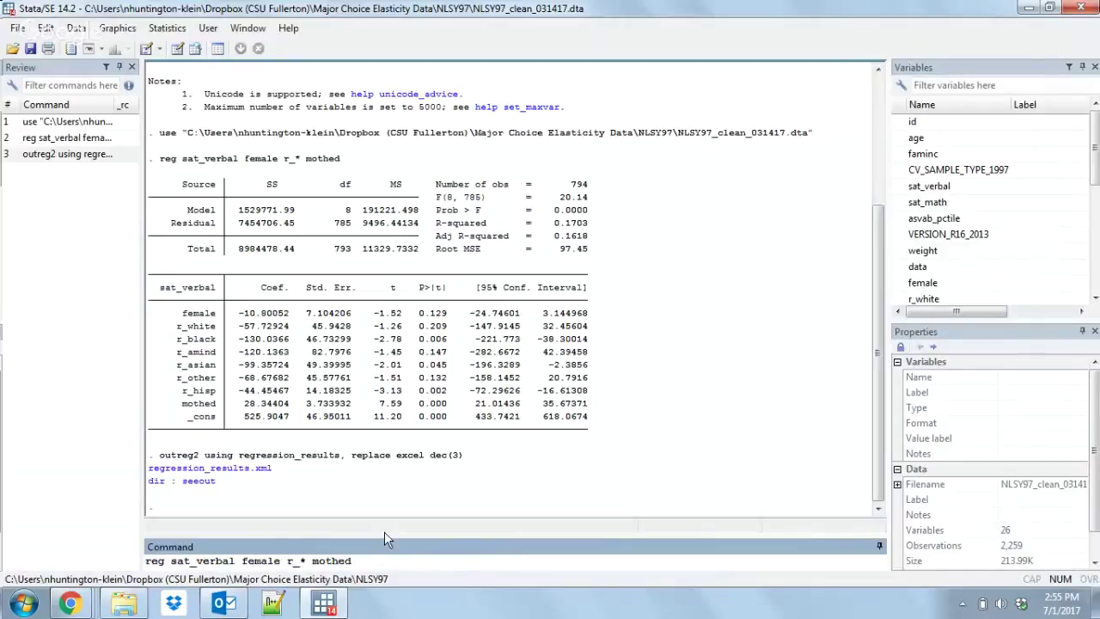
{"action": "left_click", "coordinate": [230, 561]}
{"action": "key", "text": "BackSpace"}
{"action": "key", "text": "BackSpace"}
{"action": "key", "text": "BackSpace"}
{"action": "key", "text": "BackSpace"}
{"action": "key", "text": "BackSpace"}
{"action": "key", "text": "BackSpace"}
{"action": "type", "text": "math"}
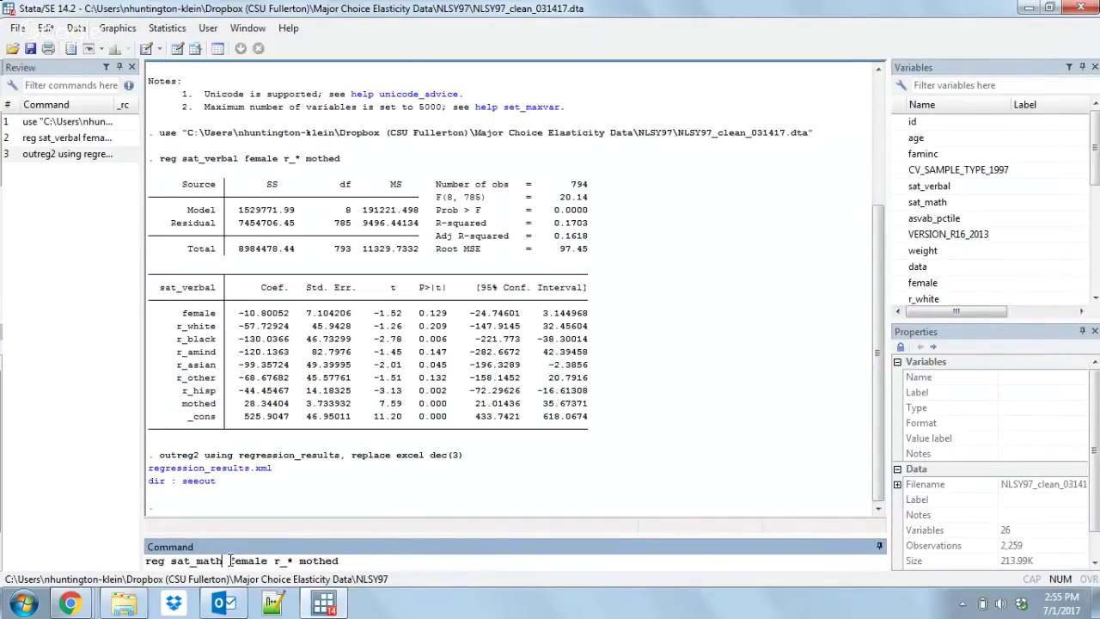
{"action": "key", "text": "Return"}
Rerun outreg2 with append instead of replace to add the sat_math column
{"action": "key", "text": "Page_Up"}
{"action": "key", "text": "Page_Up"}
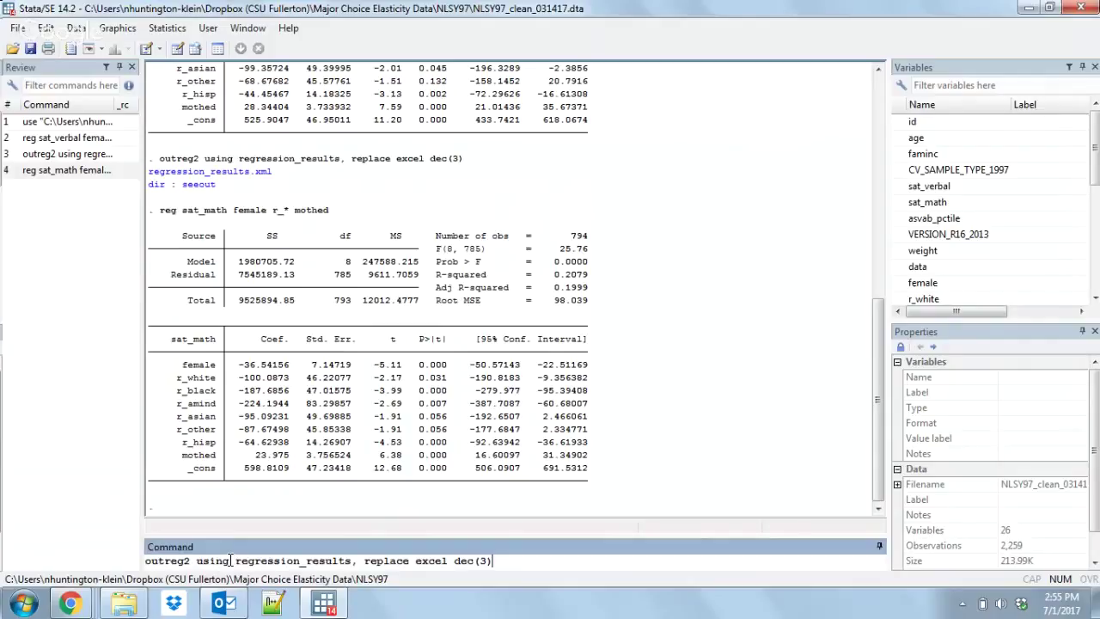
{"action": "double_click", "coordinate": [409, 560]}
{"action": "type", "text": "append"}
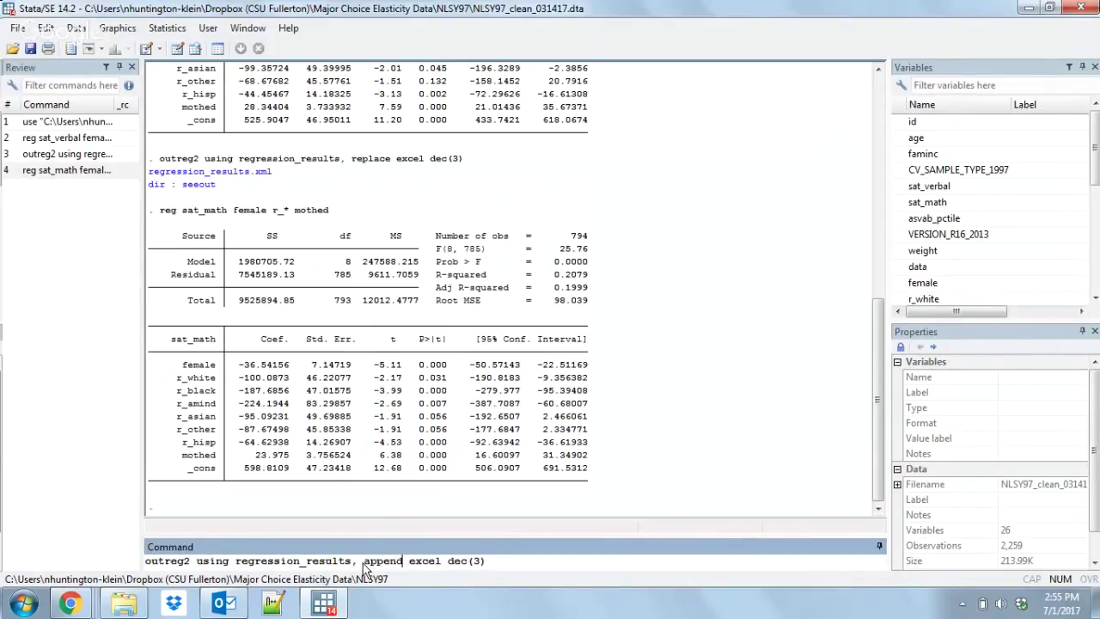
{"action": "key", "text": "Return"}
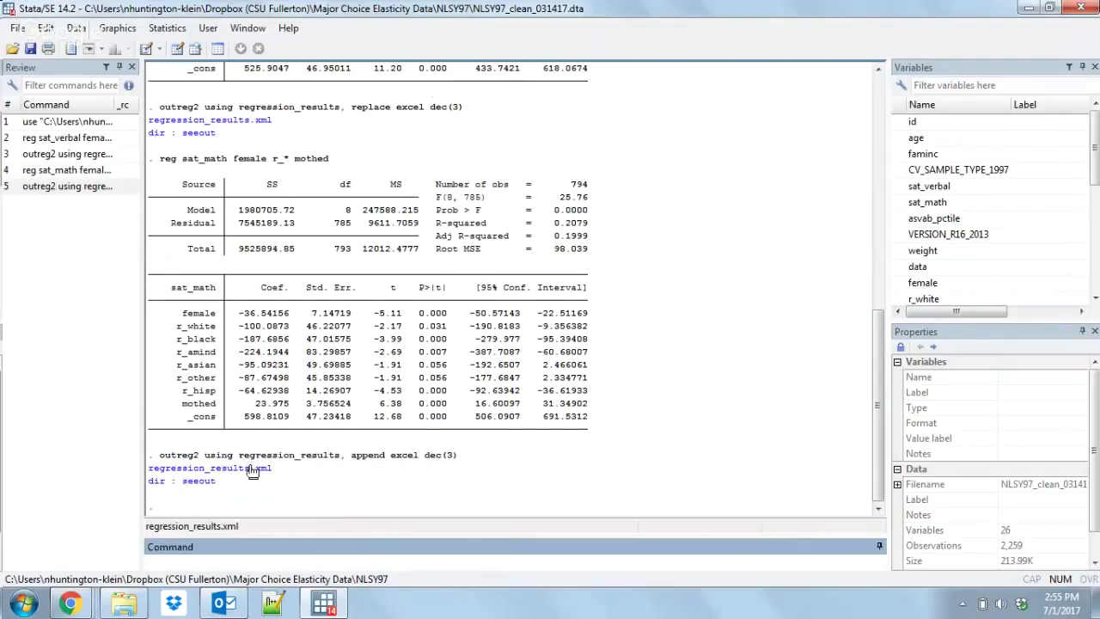
Open regression_results.xml in Excel and inspect the r_black coefficient -130.037***
{"action": "left_click", "coordinate": [251, 468]}
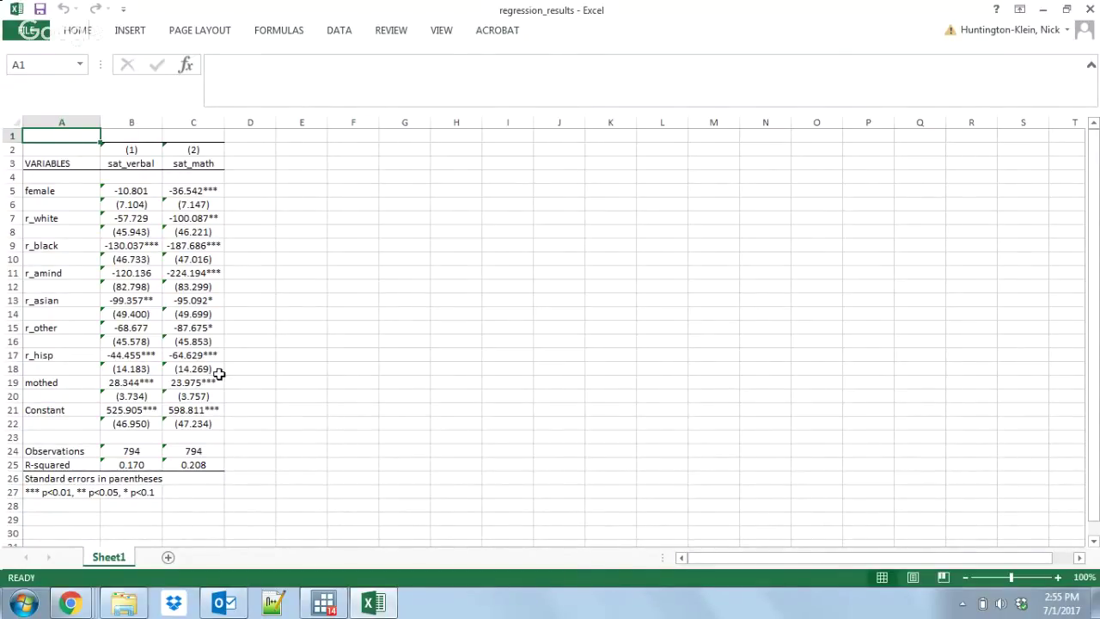
{"action": "left_click", "coordinate": [147, 246]}
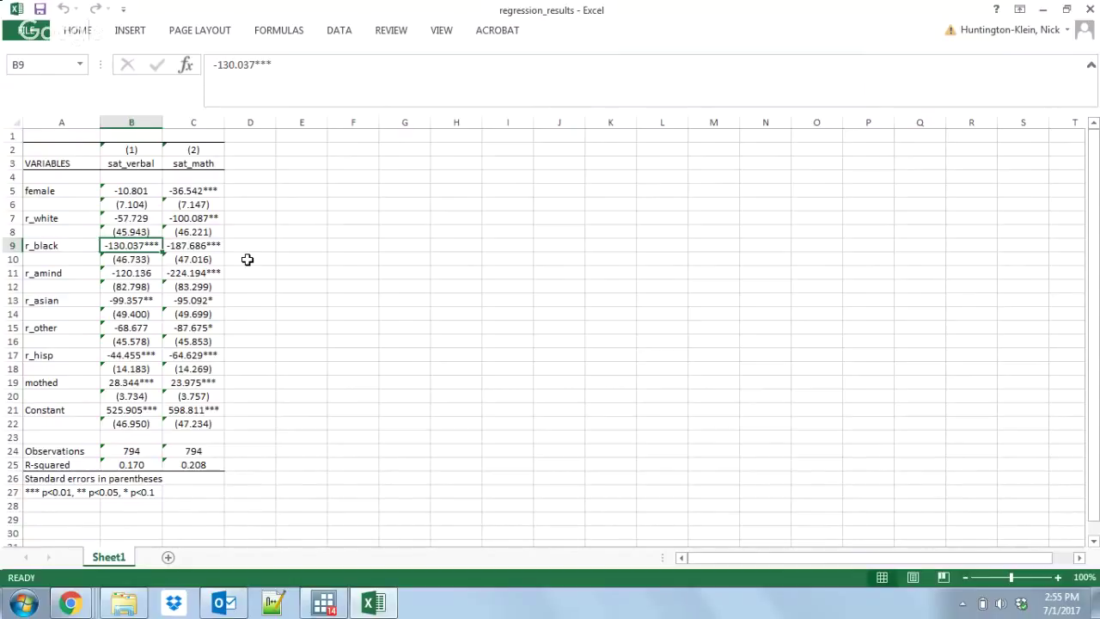
Back in Stata, read the help page for outreg2, then close it
{"action": "left_click", "coordinate": [323, 604]}
{"action": "type", "text": "help "}
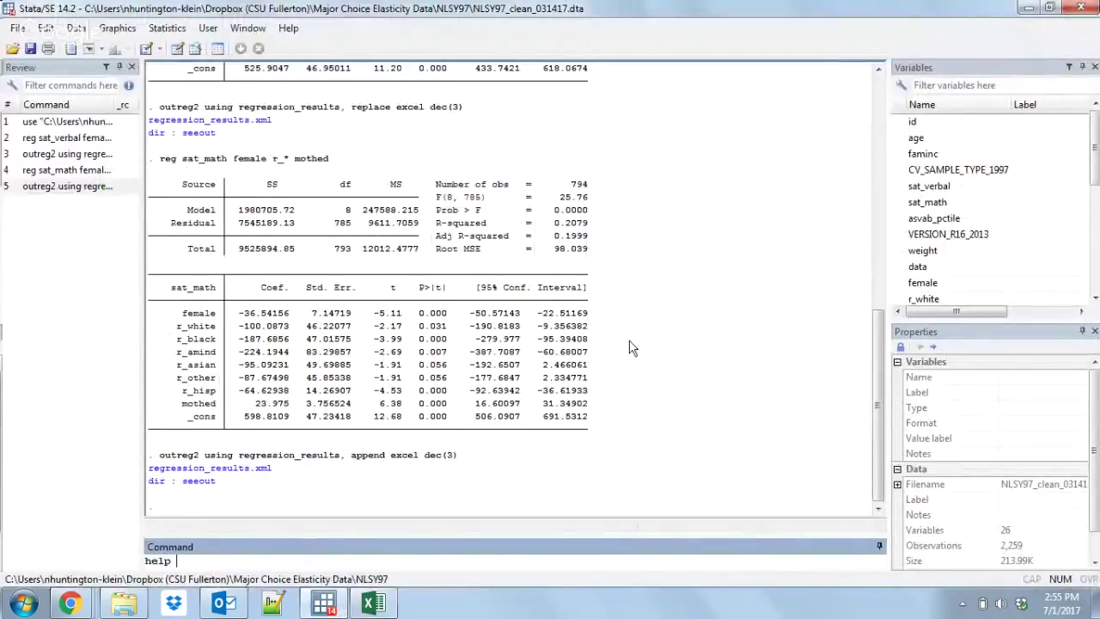
{"action": "type", "text": "outreg2"}
{"action": "key", "text": "Return"}
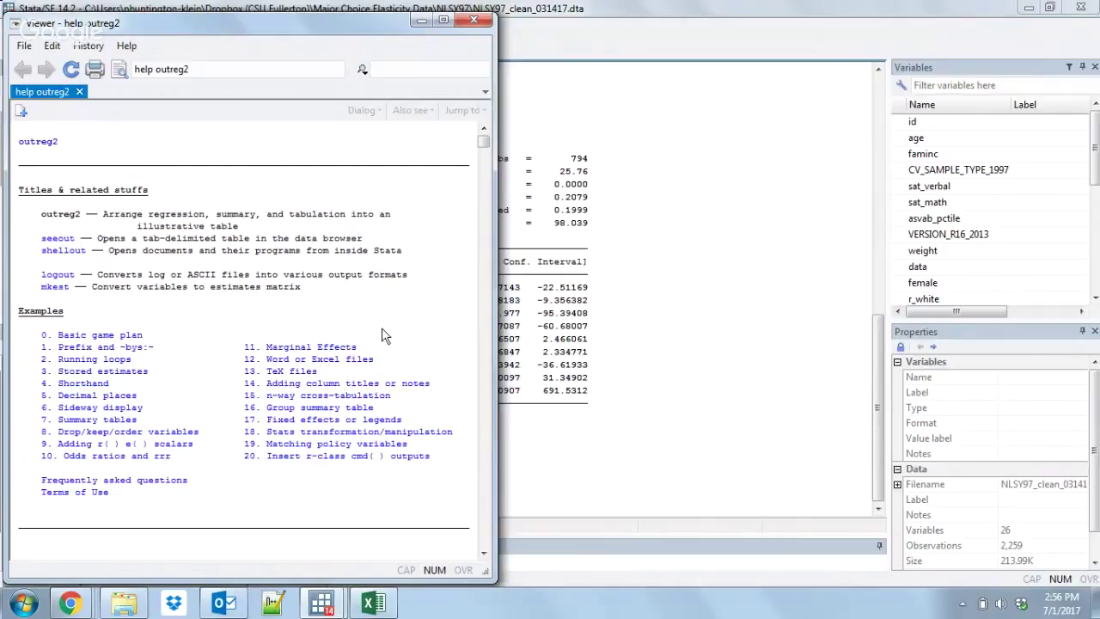
{"action": "left_click", "coordinate": [481, 24]}
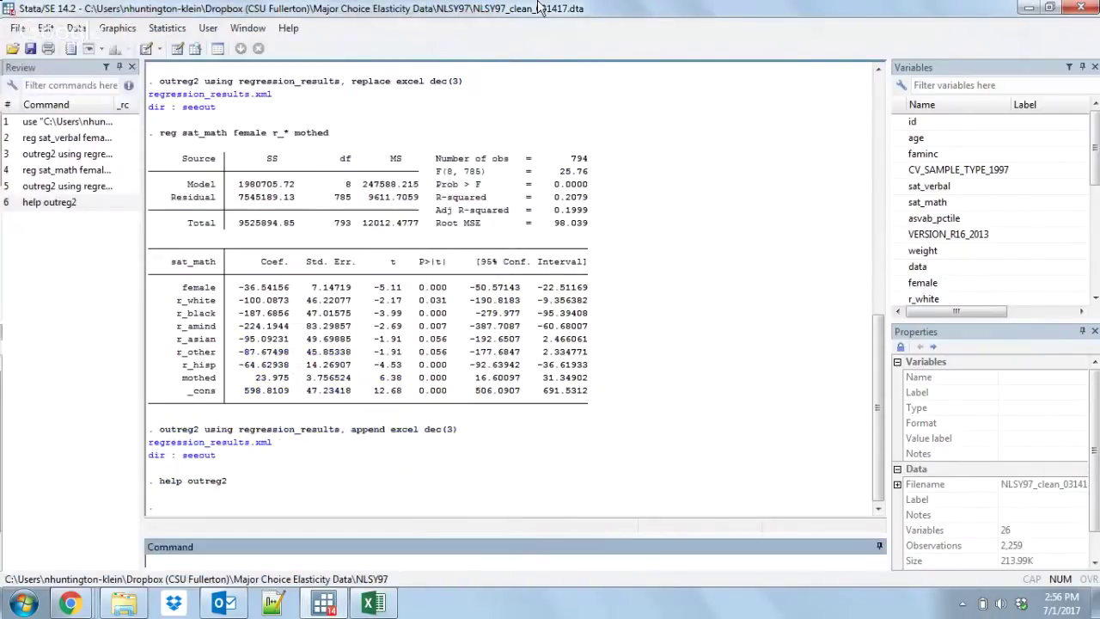
Run mkcorr female-firstba, log(correlation_file) means to log summary statistics and correlations
{"action": "type", "text": "mkcorr"}
{"action": "left_click_drag", "start_coordinate": [1097, 153], "coordinate": [1097, 257]}
{"action": "scroll", "coordinate": [957, 172], "scroll_direction": "up", "scroll_amount": 2}
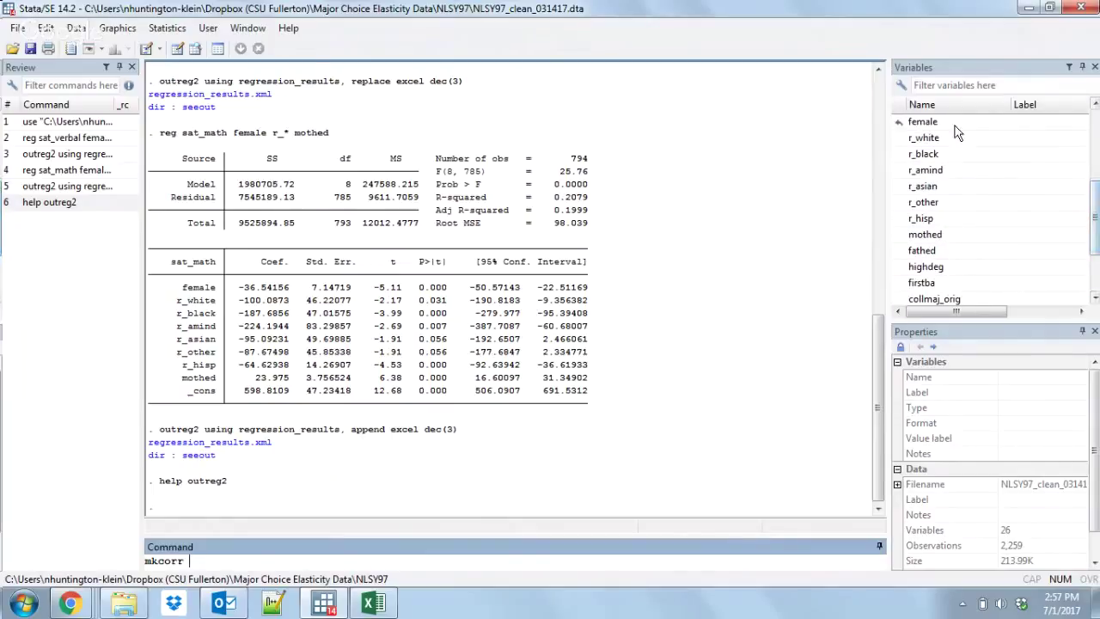
{"action": "double_click", "coordinate": [933, 125]}
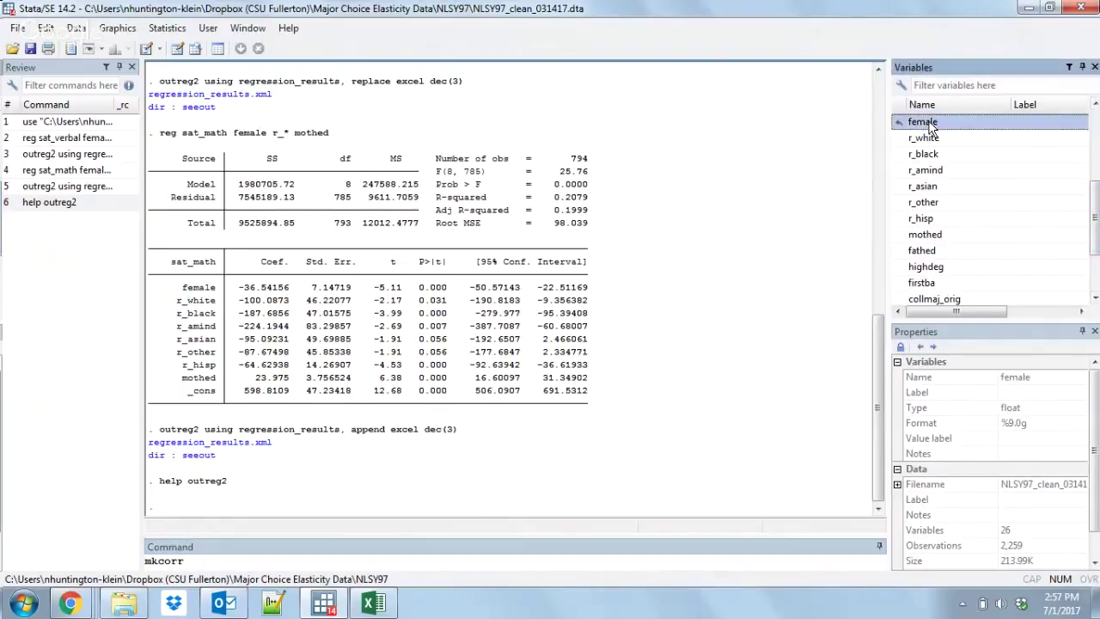
{"action": "left_click", "coordinate": [516, 561]}
{"action": "type", "text": "-firstba"}
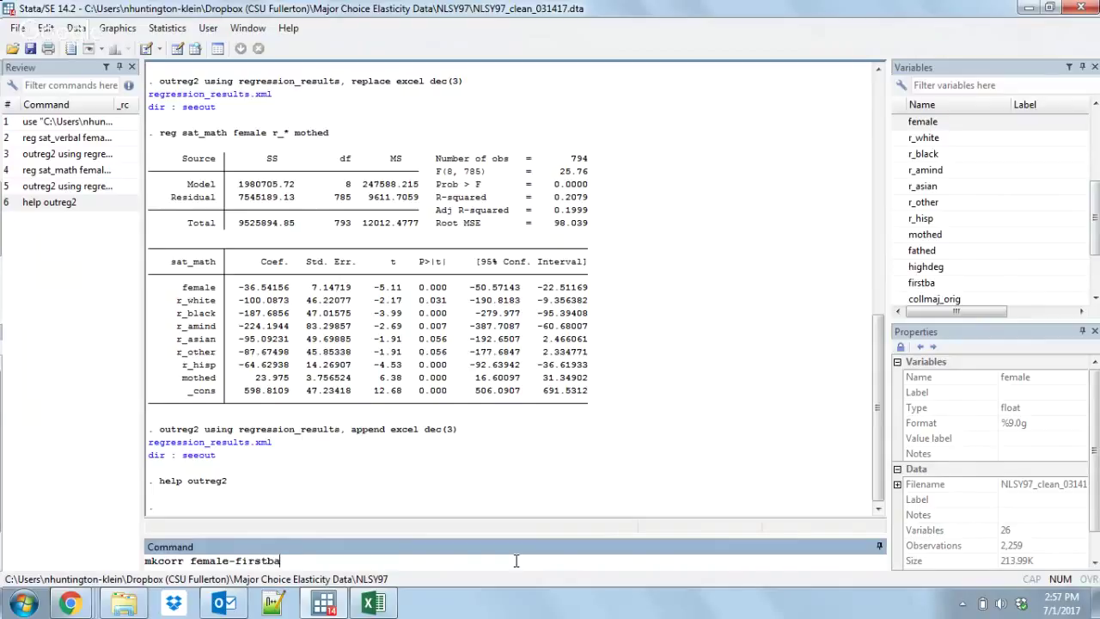
{"action": "type", "text": ", log("}
{"action": "type", "text": "correlation_file)"}
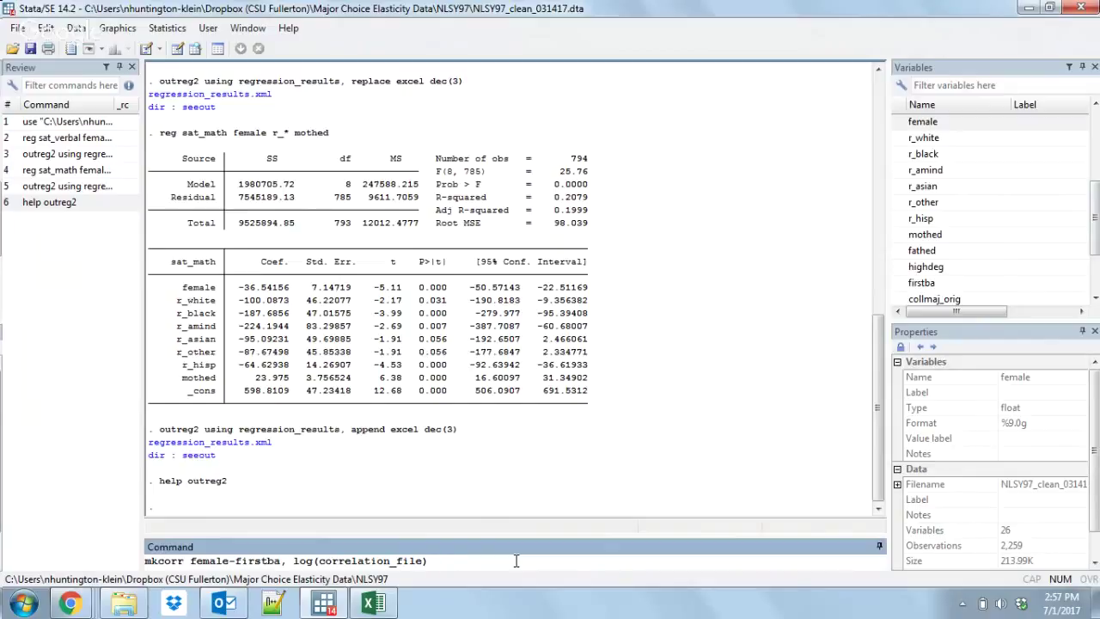
{"action": "type", "text": " means"}
{"action": "key", "text": "Return"}
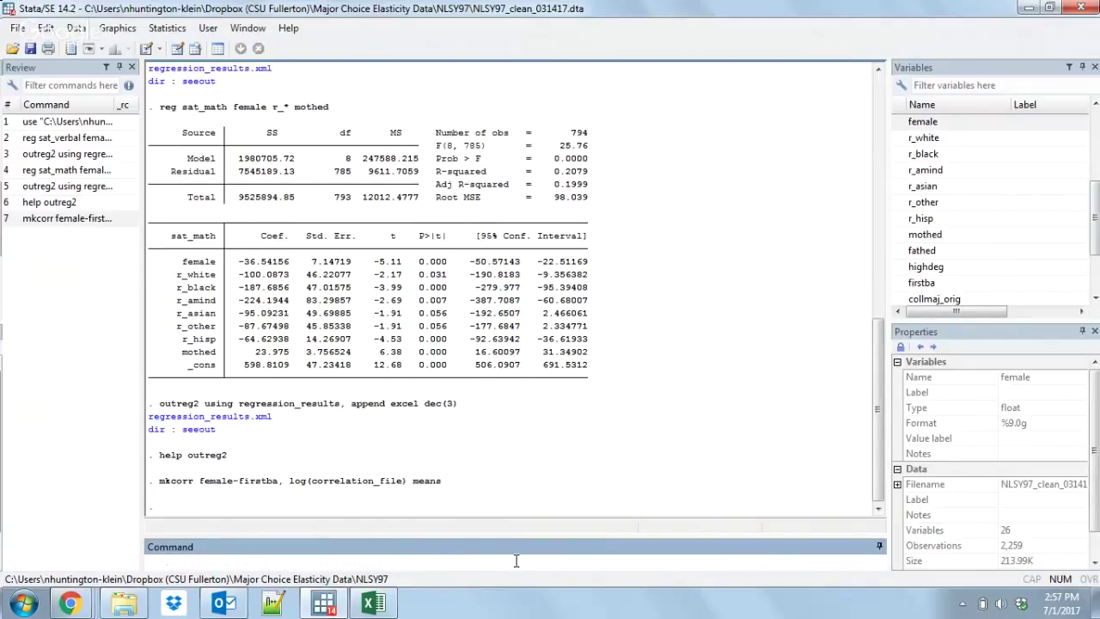
Open correlation_file from the NLSY97 folder in a maximized Notepad window
{"action": "left_click", "coordinate": [131, 608]}
{"action": "double_click", "coordinate": [559, 165]}
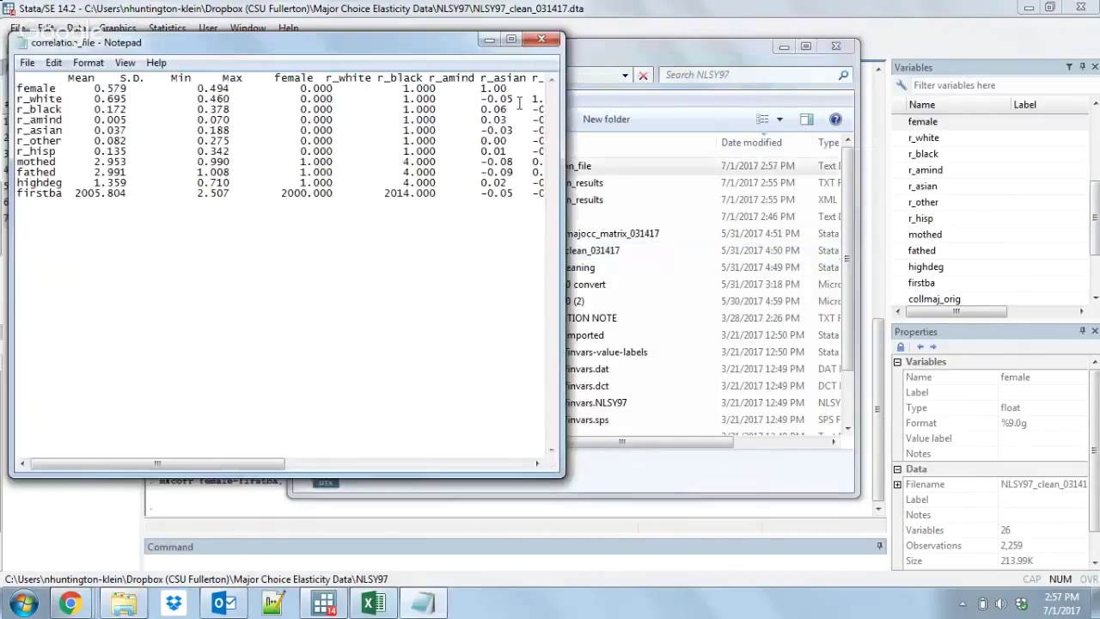
{"action": "left_click", "coordinate": [512, 39]}
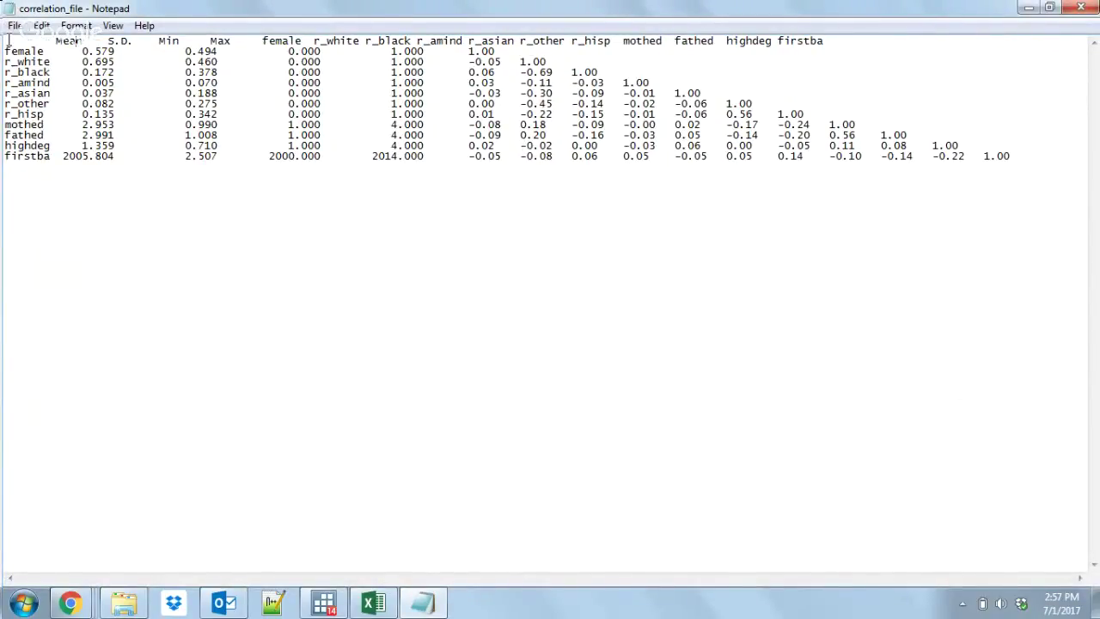
{"action": "key", "text": "Right"}
{"action": "key", "text": "Right"}
{"action": "key", "text": "Right"}
{"action": "key", "text": "Right"}
{"action": "key", "text": "Right"}
{"action": "key", "text": "Right"}
{"action": "key", "text": "Right"}
{"action": "key", "text": "Right"}
{"action": "key", "text": "Right"}
{"action": "key", "text": "Right"}
In Excel, open correlation_file from the NLSY97 folder with All Files listed
{"action": "left_click", "coordinate": [373, 605]}
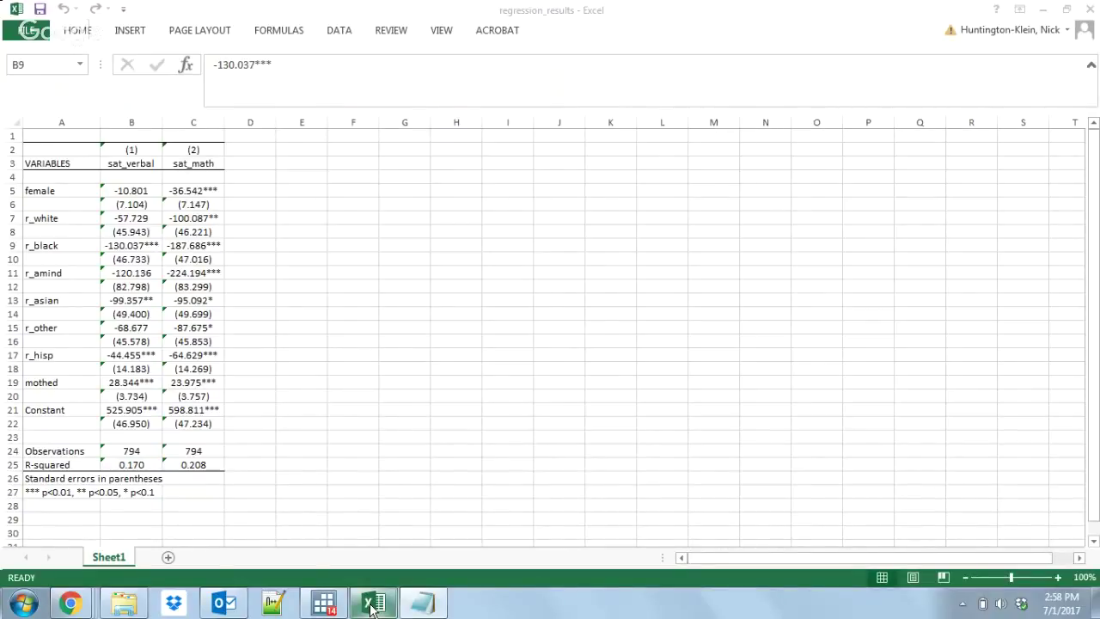
{"action": "left_click", "coordinate": [31, 30]}
{"action": "left_click", "coordinate": [35, 130]}
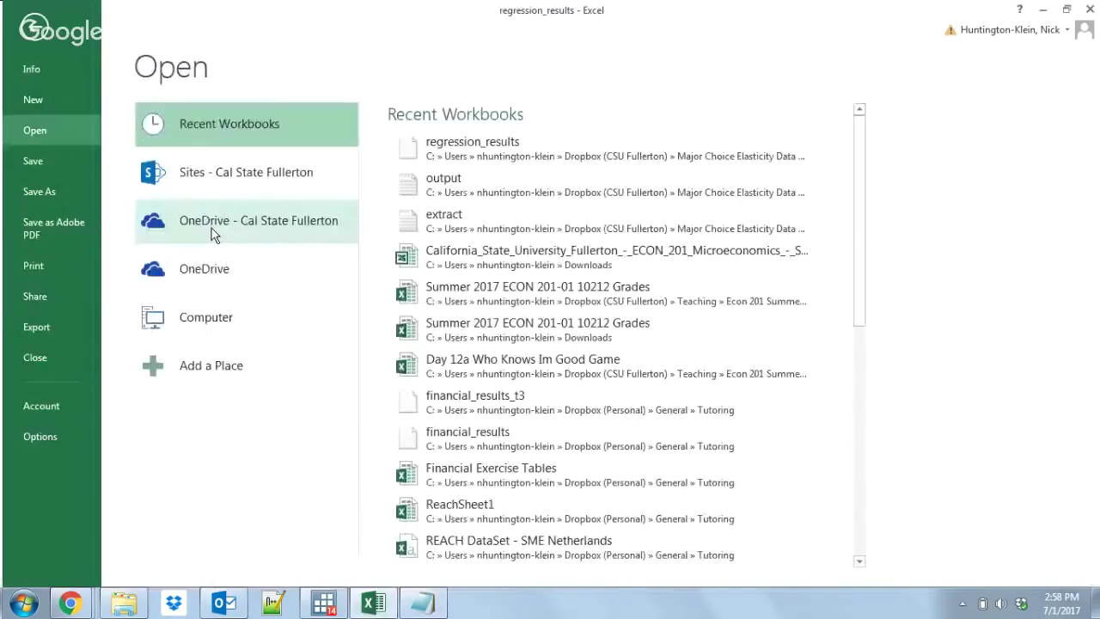
{"action": "left_click", "coordinate": [231, 307]}
{"action": "left_click", "coordinate": [468, 186]}
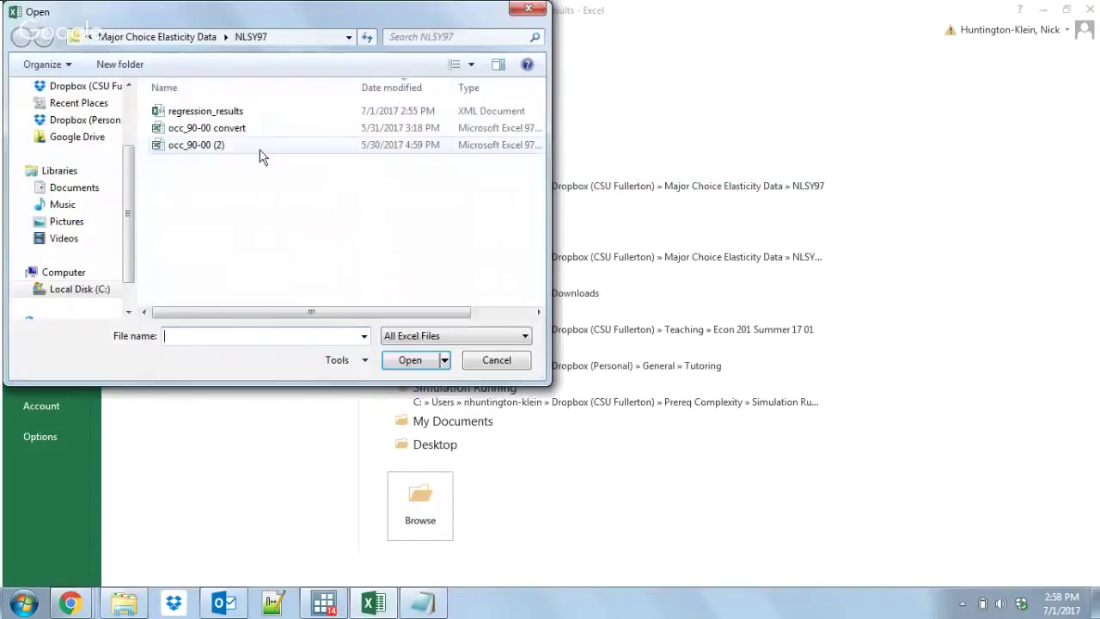
{"action": "left_click", "coordinate": [420, 336]}
{"action": "left_click", "coordinate": [416, 349]}
{"action": "left_click", "coordinate": [381, 229]}
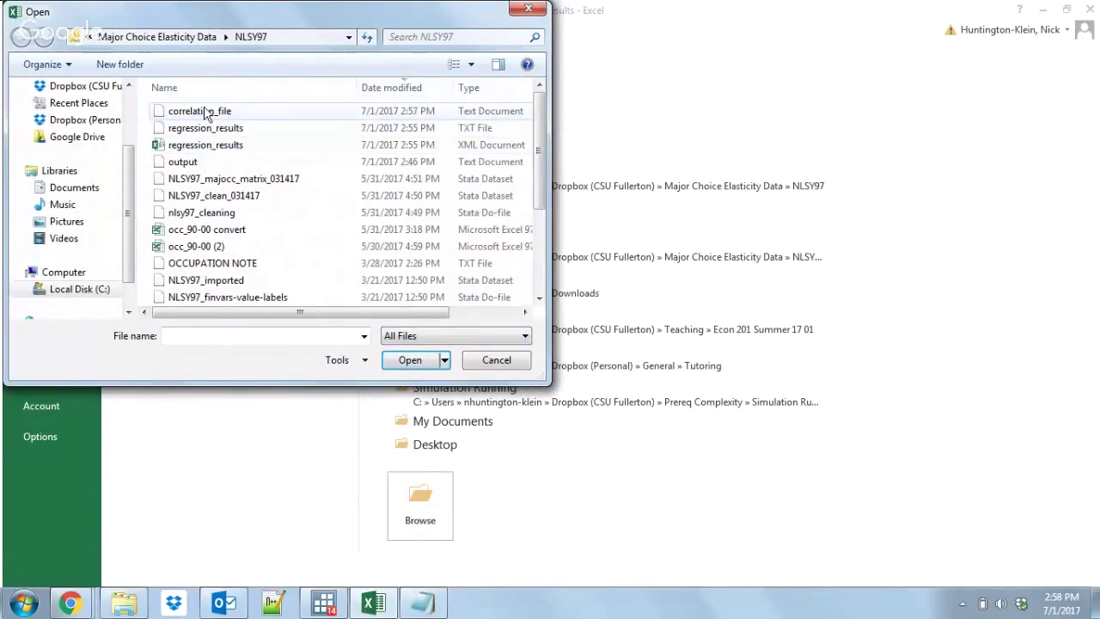
{"action": "double_click", "coordinate": [206, 109]}
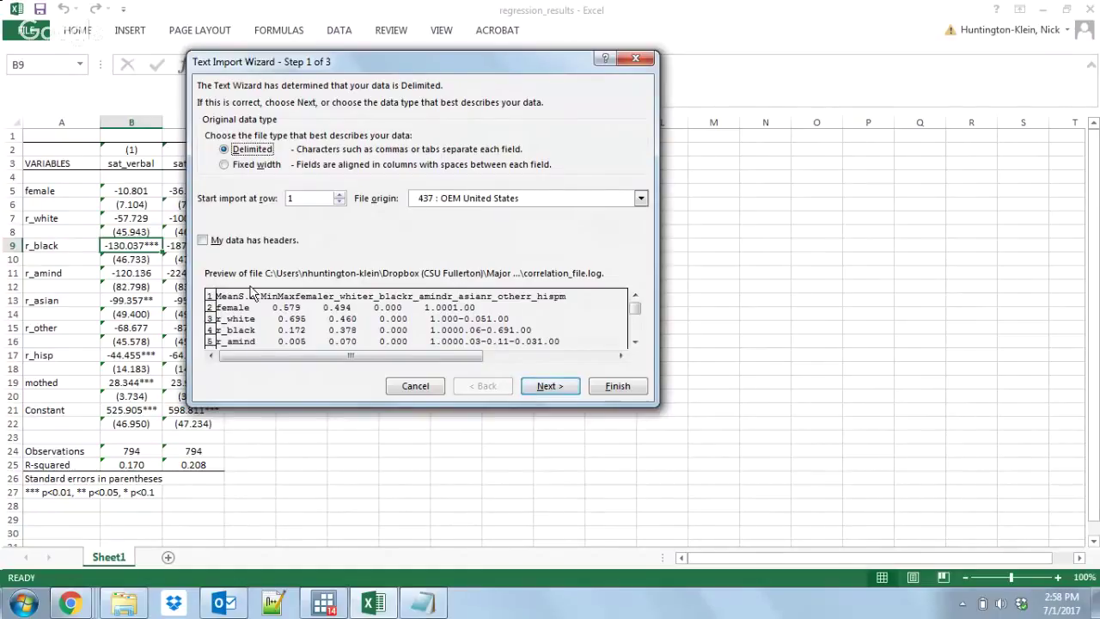
Accept the Text Import Wizard defaults through to Finish
{"action": "left_click", "coordinate": [542, 389]}
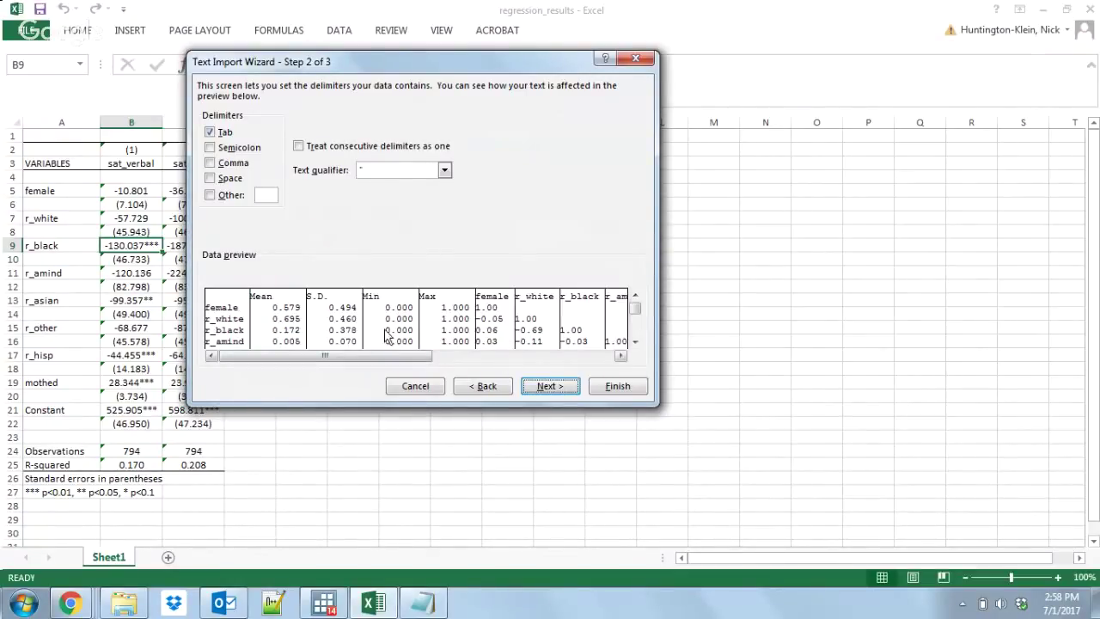
{"action": "left_click", "coordinate": [544, 386]}
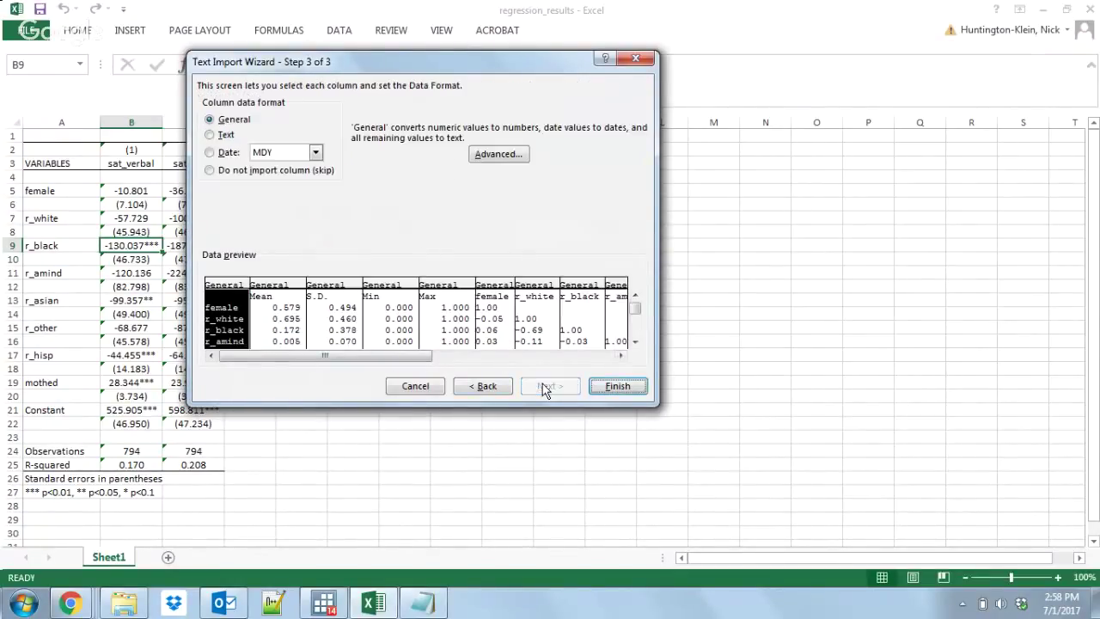
{"action": "left_click", "coordinate": [602, 385]}
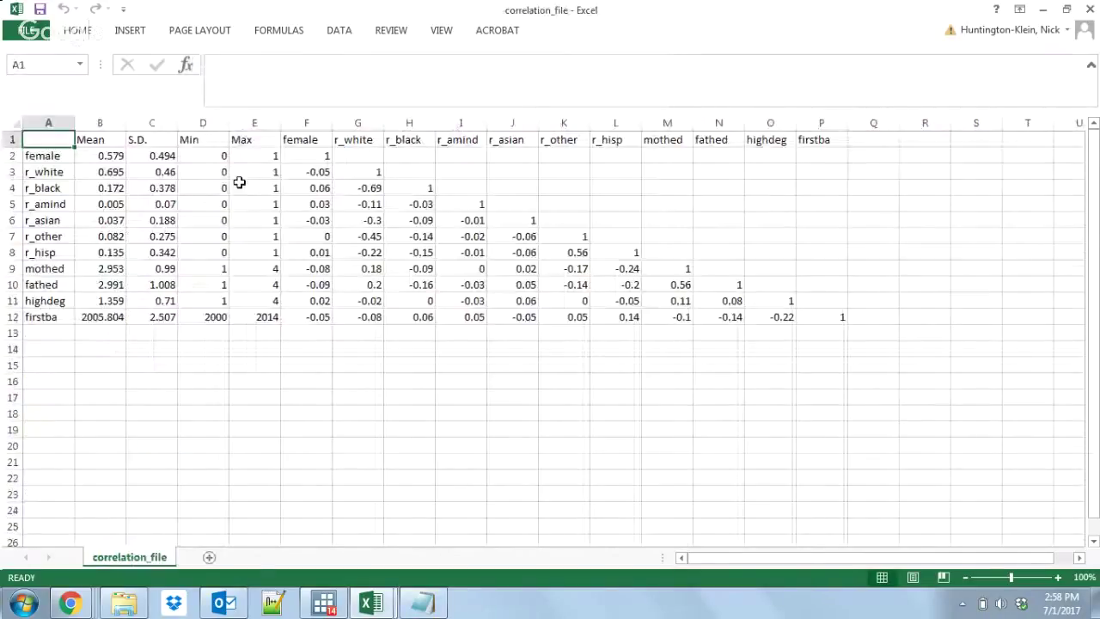
{"action": "left_click_drag", "start_coordinate": [48, 139], "coordinate": [268, 318]}
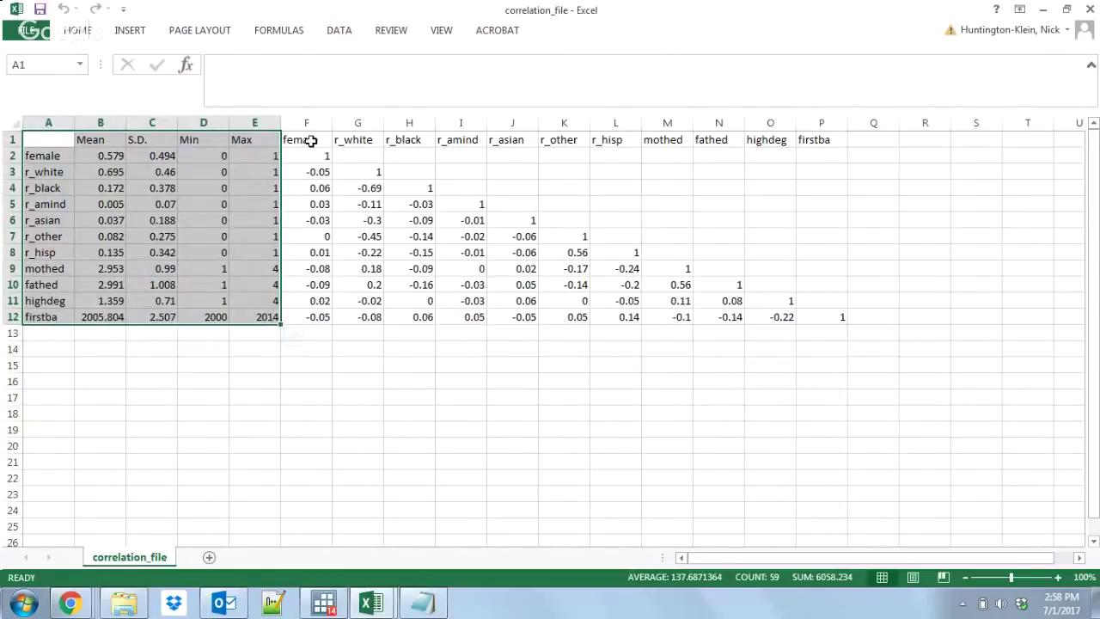
{"action": "left_click_drag", "start_coordinate": [309, 140], "coordinate": [817, 329]}
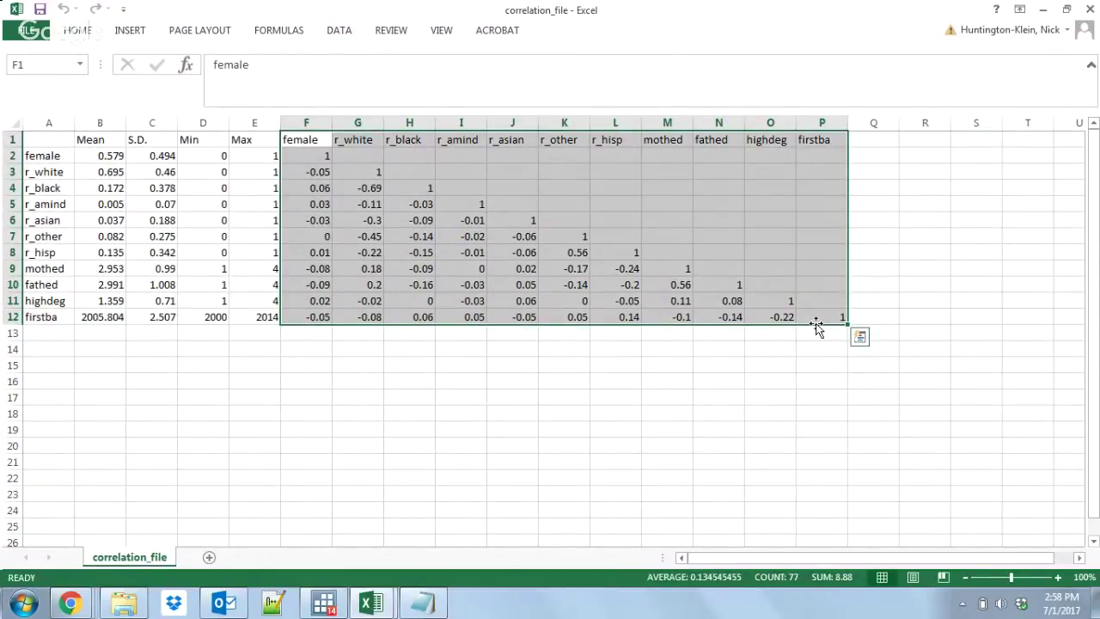
{"action": "left_click", "coordinate": [30, 152]}
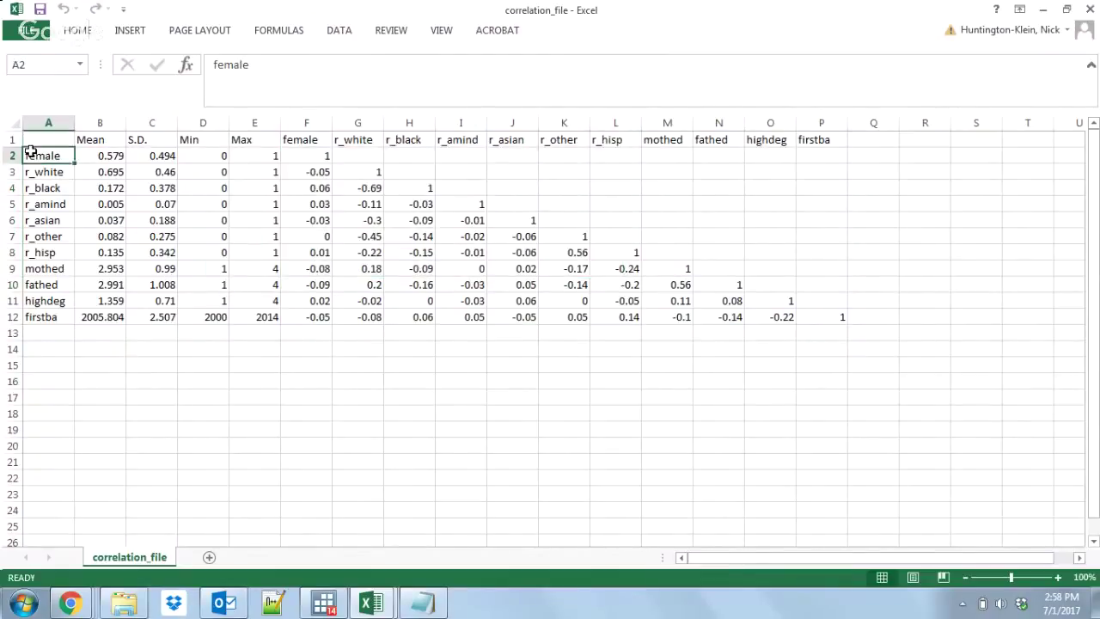
{"action": "left_click_drag", "start_coordinate": [30, 152], "coordinate": [30, 298]}
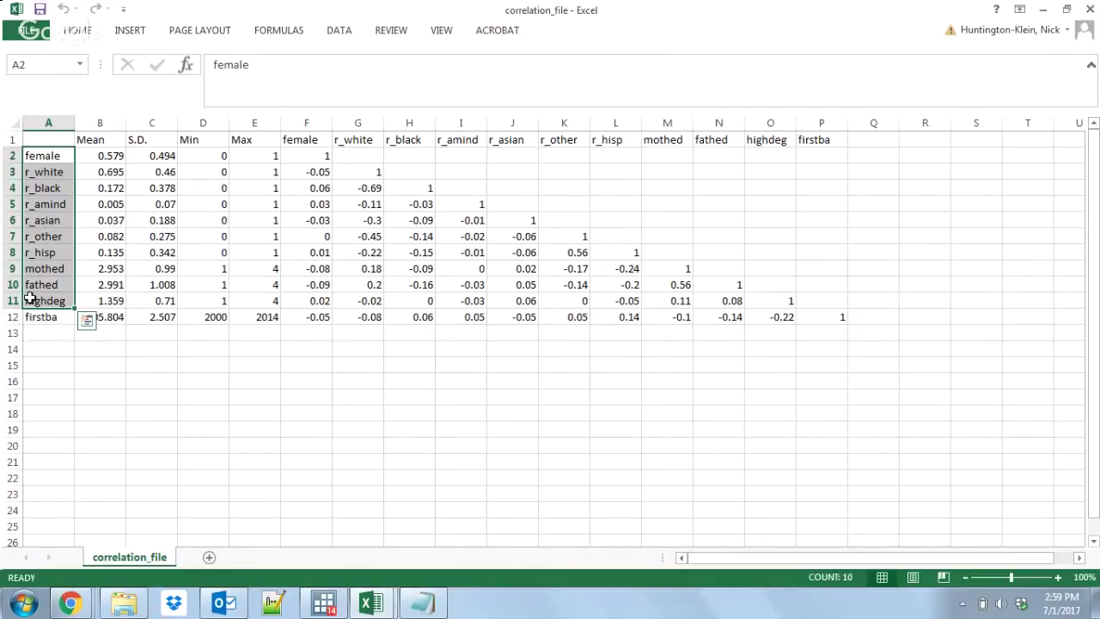
Select the sat_math regression output in Stata and copy it as a table
{"action": "left_click", "coordinate": [324, 604]}
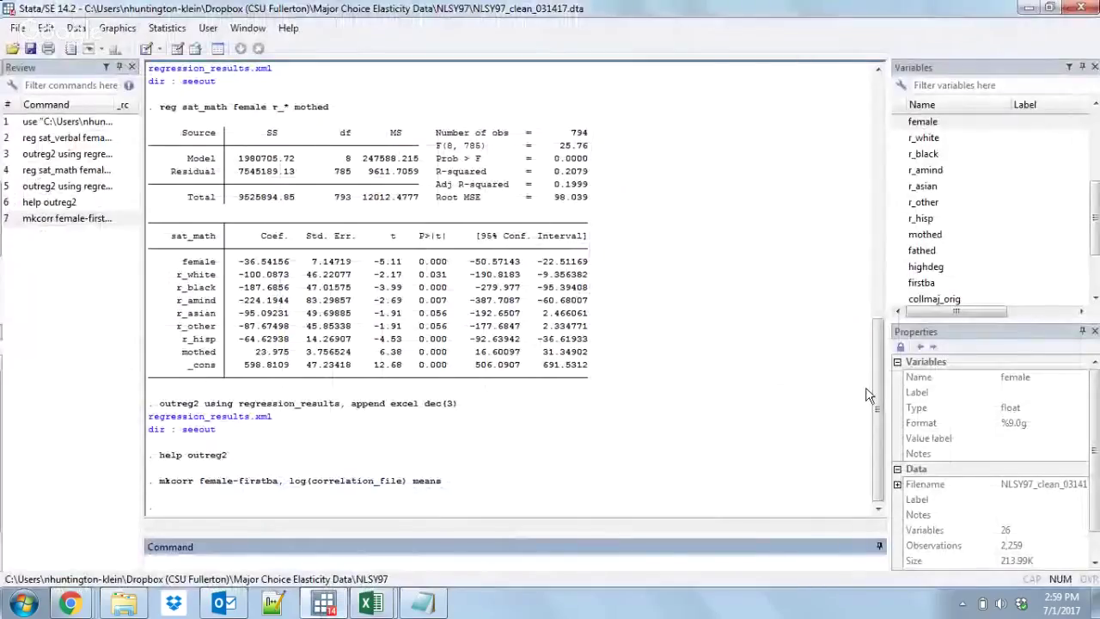
{"action": "scroll", "coordinate": [877, 389], "scroll_direction": "up", "scroll_amount": 1}
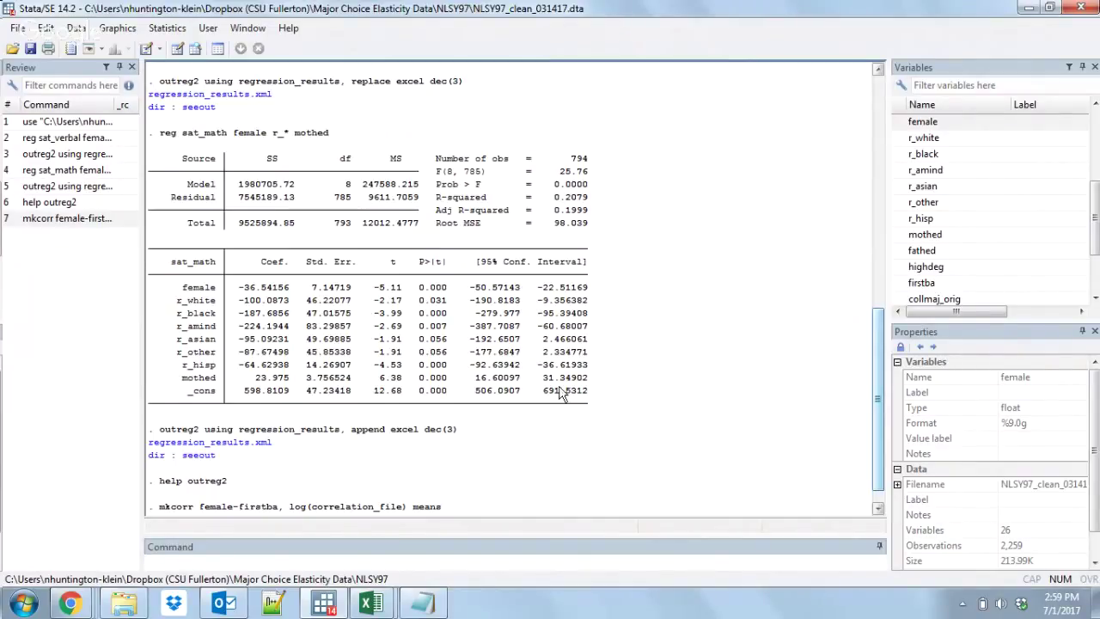
{"action": "left_click_drag", "start_coordinate": [592, 414], "coordinate": [147, 163]}
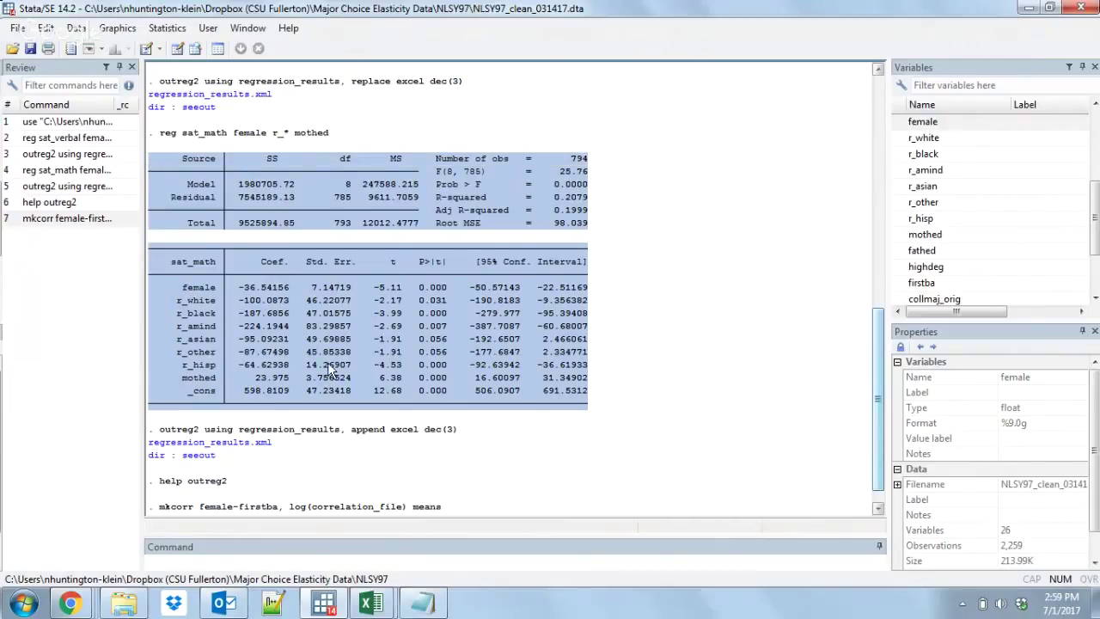
{"action": "right_click", "coordinate": [314, 283]}
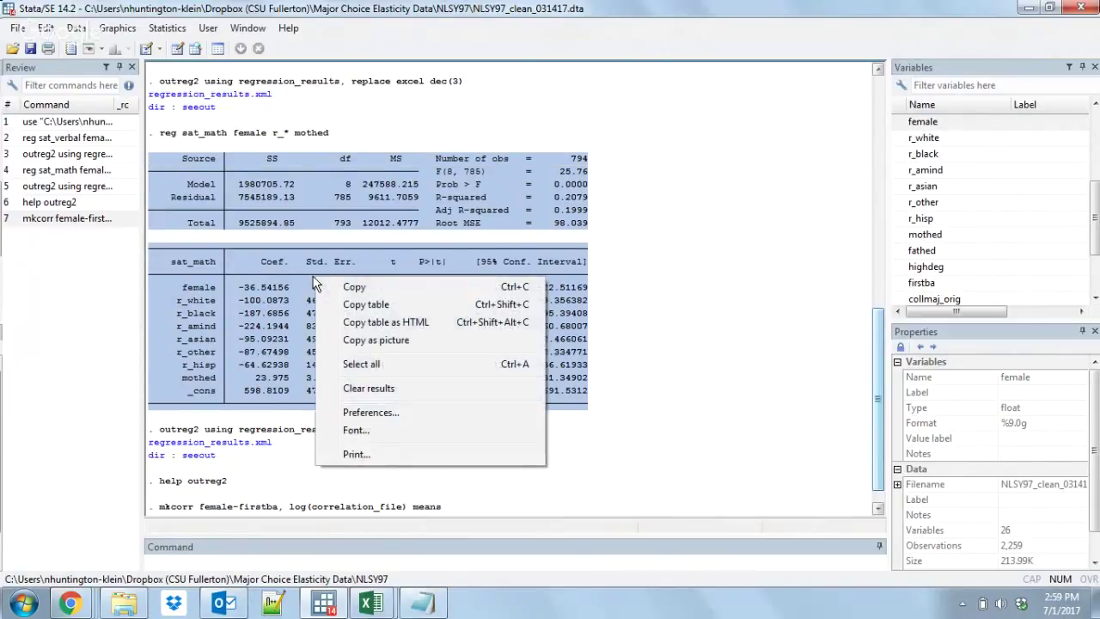
{"action": "left_click", "coordinate": [365, 305]}
Paste the regression table at cell B17 of correlation_file and check the pasted cells
{"action": "mouse_move", "coordinate": [370, 603]}
{"action": "left_click", "coordinate": [460, 543]}
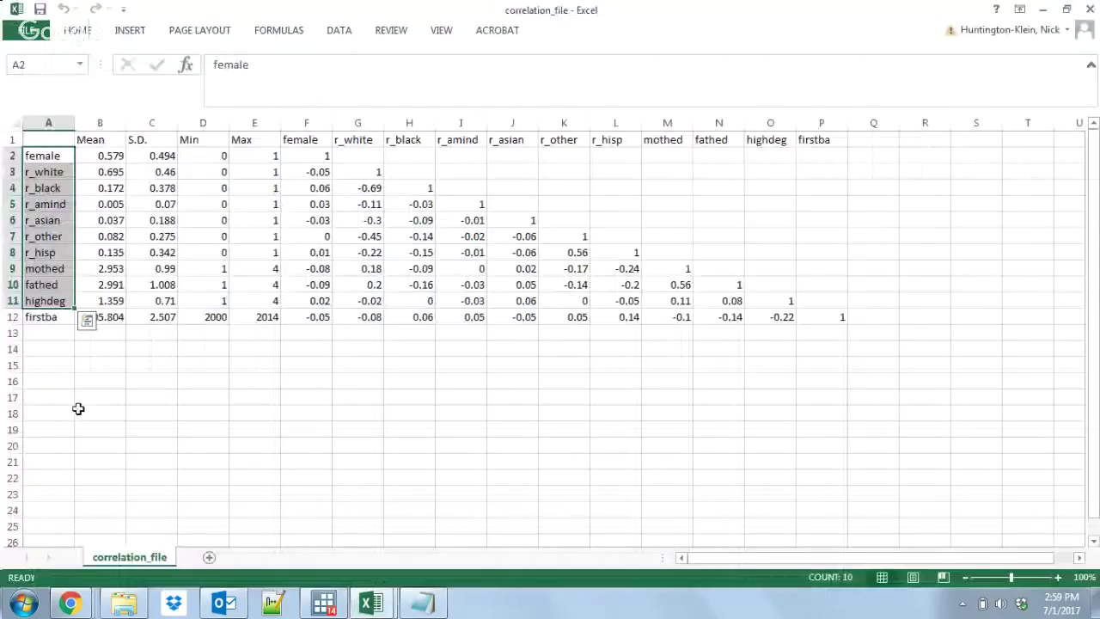
{"action": "left_click", "coordinate": [81, 400]}
{"action": "key", "text": "ctrl+v"}
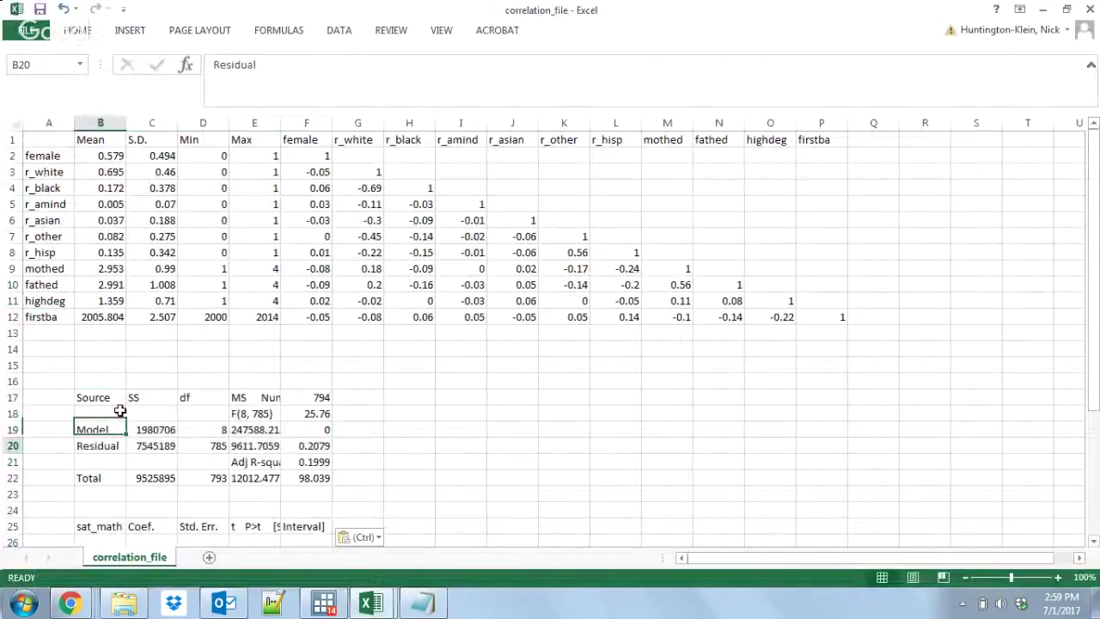
{"action": "key", "text": "Down"}
{"action": "key", "text": "Down"}
{"action": "key", "text": "Down"}
{"action": "key", "text": "Down"}
{"action": "key", "text": "Down"}
{"action": "key", "text": "Down"}
{"action": "key", "text": "Down"}
{"action": "key", "text": "Down"}
{"action": "key", "text": "Down"}
{"action": "key", "text": "Down"}
{"action": "key", "text": "Down"}
{"action": "key", "text": "Down"}
{"action": "key", "text": "Down"}
{"action": "key", "text": "Down"}
{"action": "key", "text": "Down"}
{"action": "key", "text": "Down"}
{"action": "key", "text": "Right"}
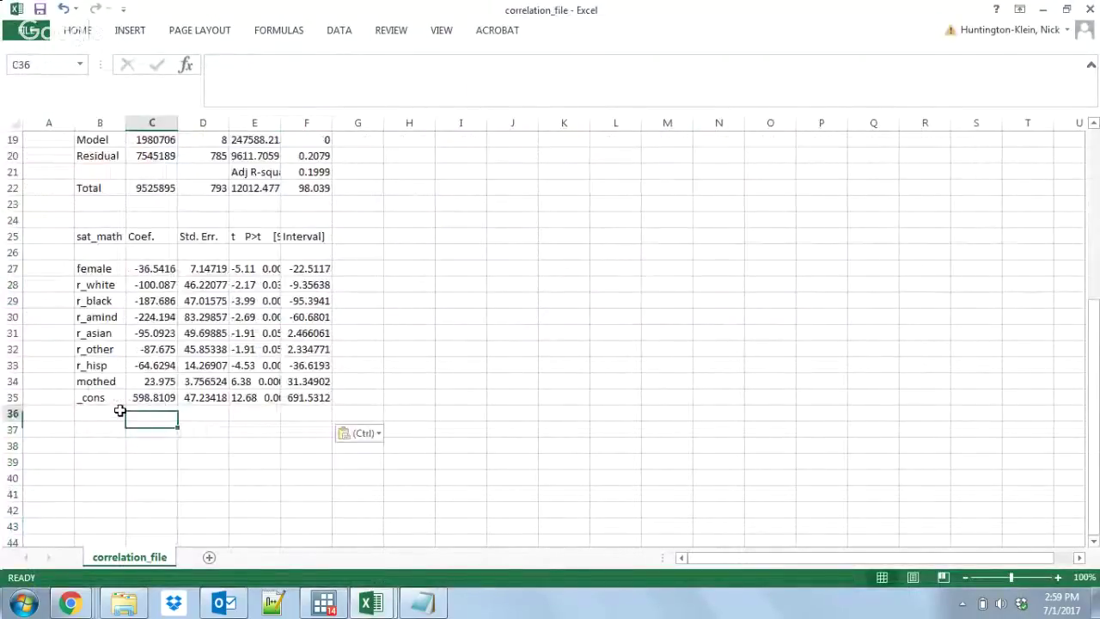
{"action": "key", "text": "Up"}
{"action": "key", "text": "Up"}
{"action": "key", "text": "Up"}
{"action": "key", "text": "Up"}
{"action": "key", "text": "Up"}
{"action": "key", "text": "Up"}
{"action": "key", "text": "Up"}
{"action": "key", "text": "Up"}
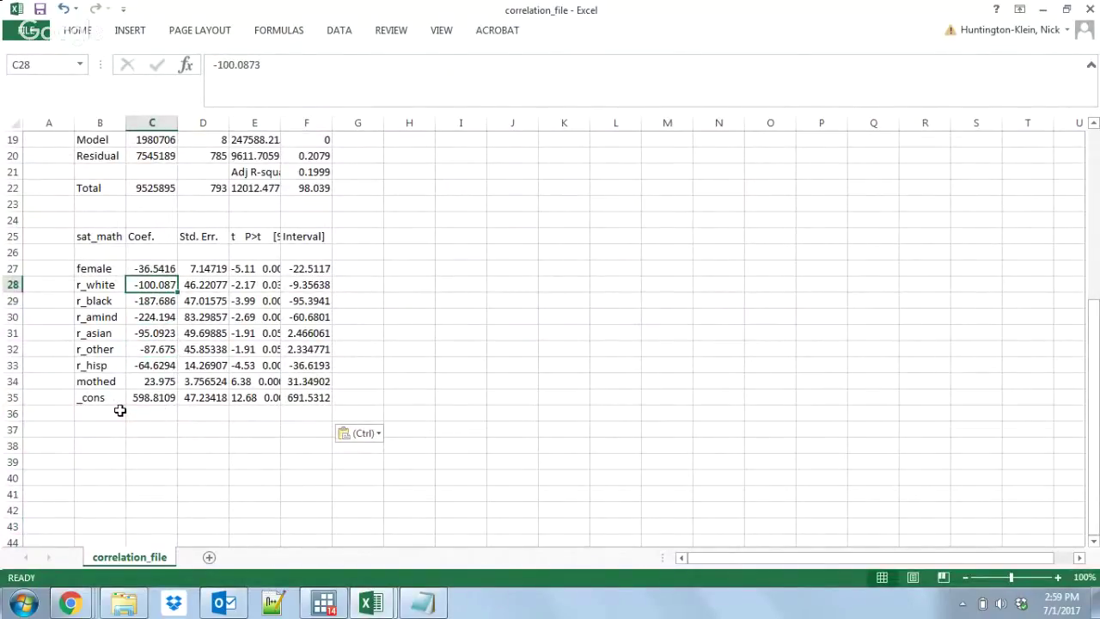
{"action": "key", "text": "Up"}
{"action": "key", "text": "Up"}
{"action": "key", "text": "Up"}
{"action": "key", "text": "Up"}
{"action": "key", "text": "Up"}
{"action": "key", "text": "Up"}
{"action": "key", "text": "Up"}
{"action": "key", "text": "Up"}
{"action": "key", "text": "Up"}
{"action": "key", "text": "Up"}
{"action": "key", "text": "Up"}
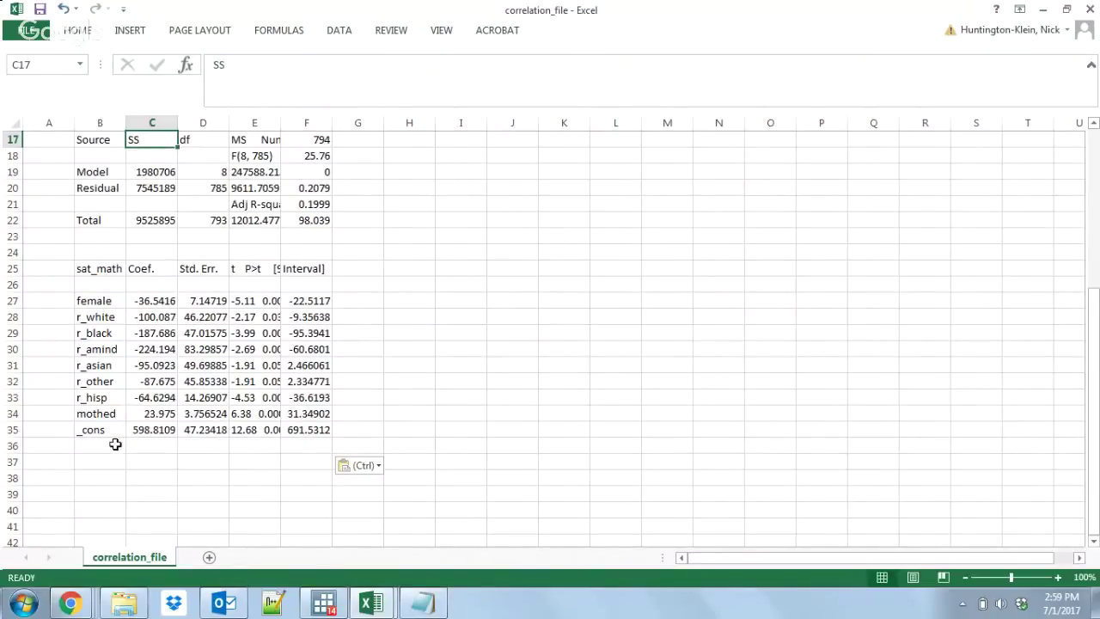
{"action": "scroll", "coordinate": [114, 440], "scroll_direction": "up", "scroll_amount": 5}
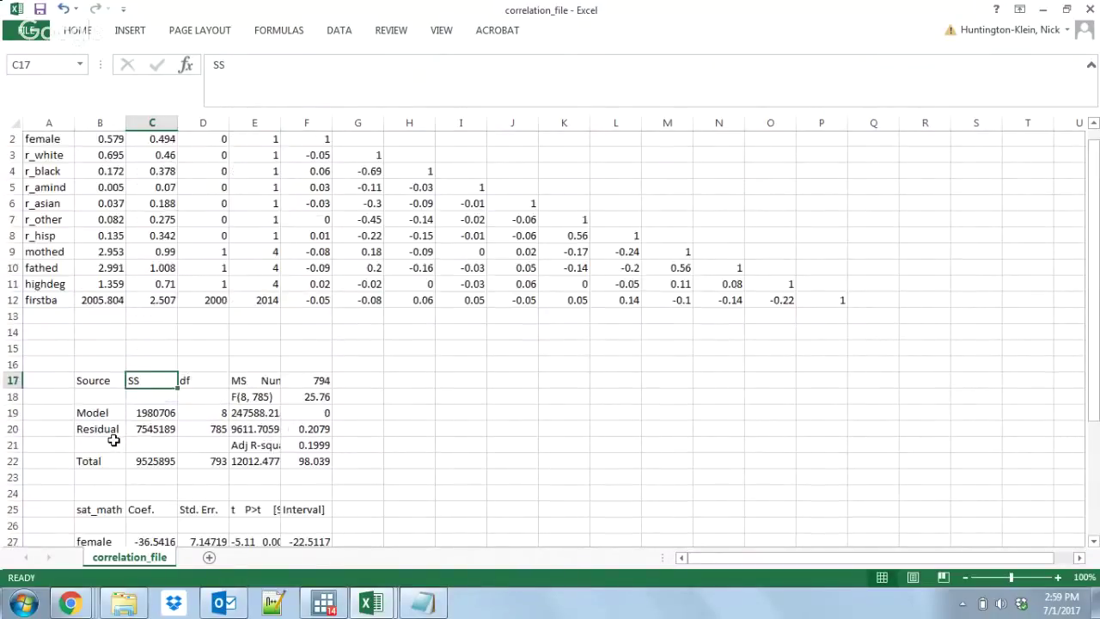
{"action": "mouse_move", "coordinate": [70, 604]}
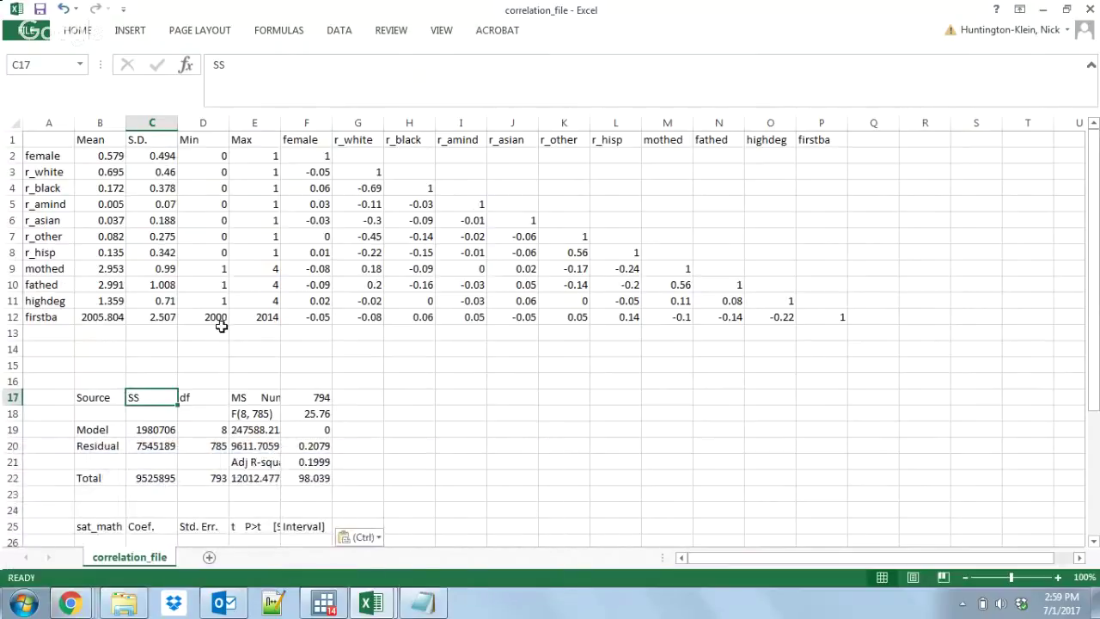